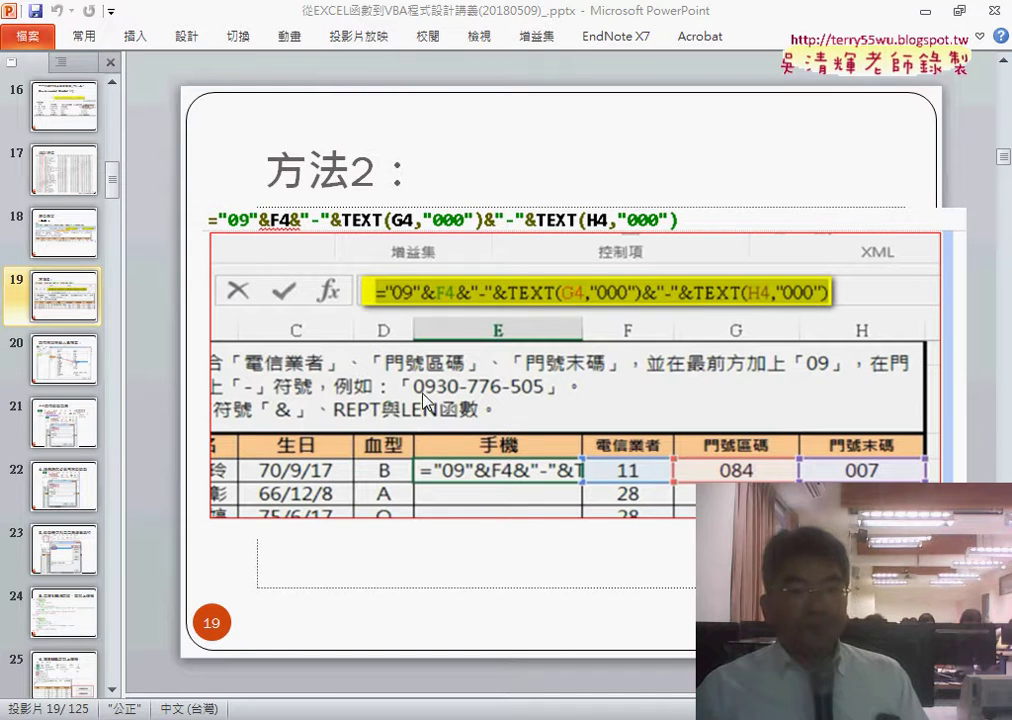
Scroll PowerPoint back to slide 18 (Method 1), then minimize it to reveal the Excel workbook.
{"action": "scroll", "coordinate": [549, 150], "scroll_direction": "up", "scroll_amount": 1}
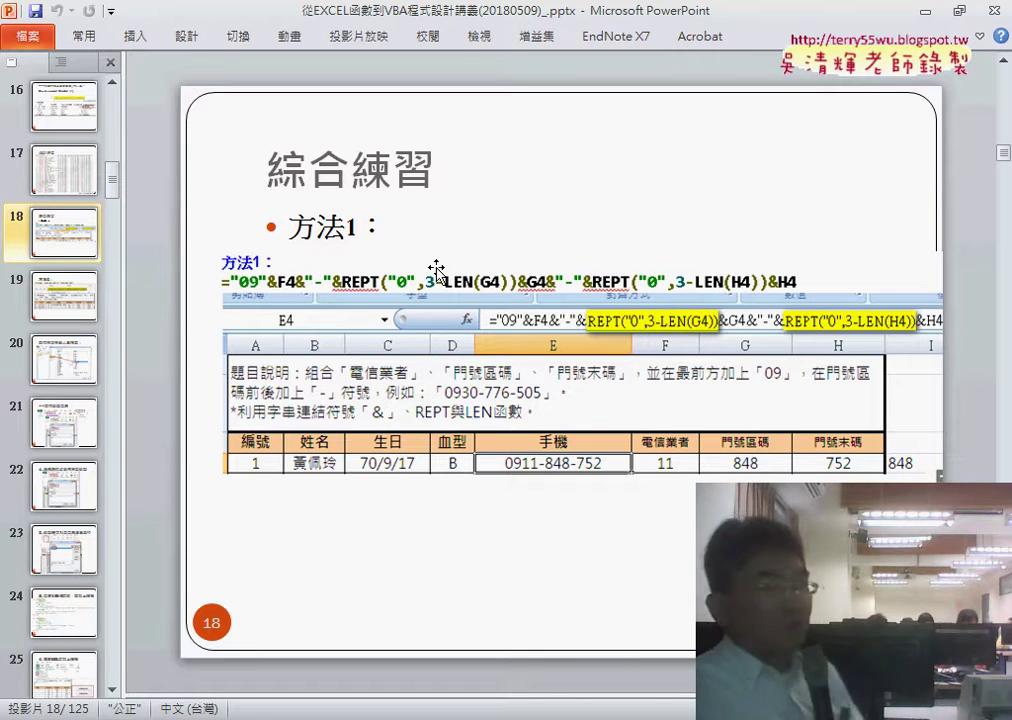
{"action": "left_click", "coordinate": [921, 15]}
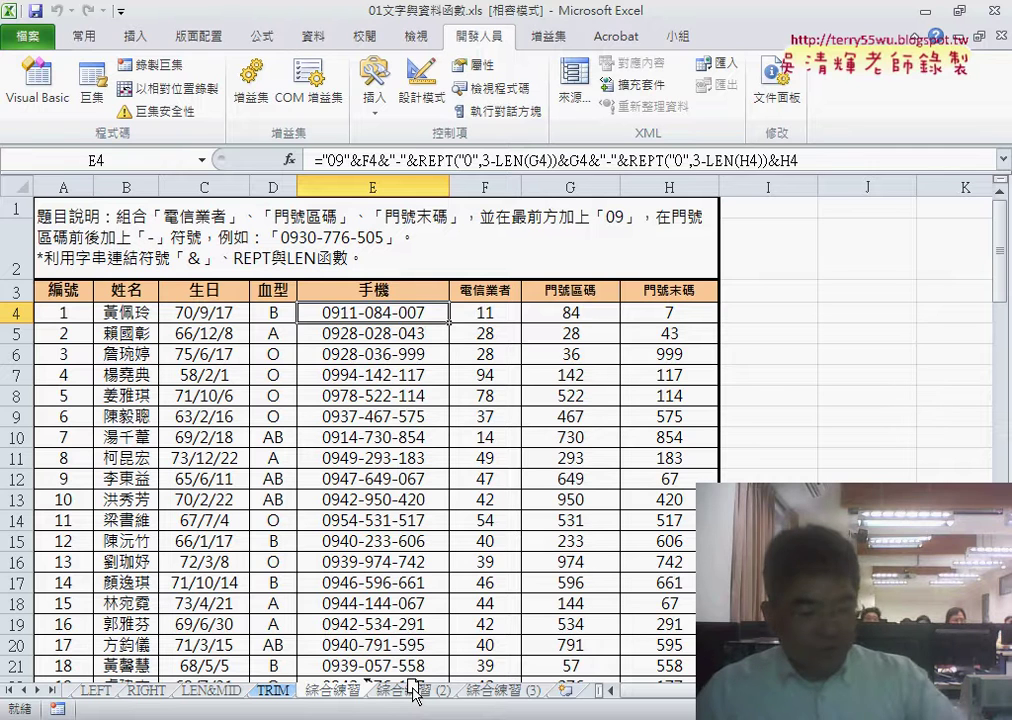
Duplicate the 綜合練習 sheet and name the copy 綜合練習 (TEXT).
{"action": "left_click_drag", "start_coordinate": [413, 690], "coordinate": [634, 690]}
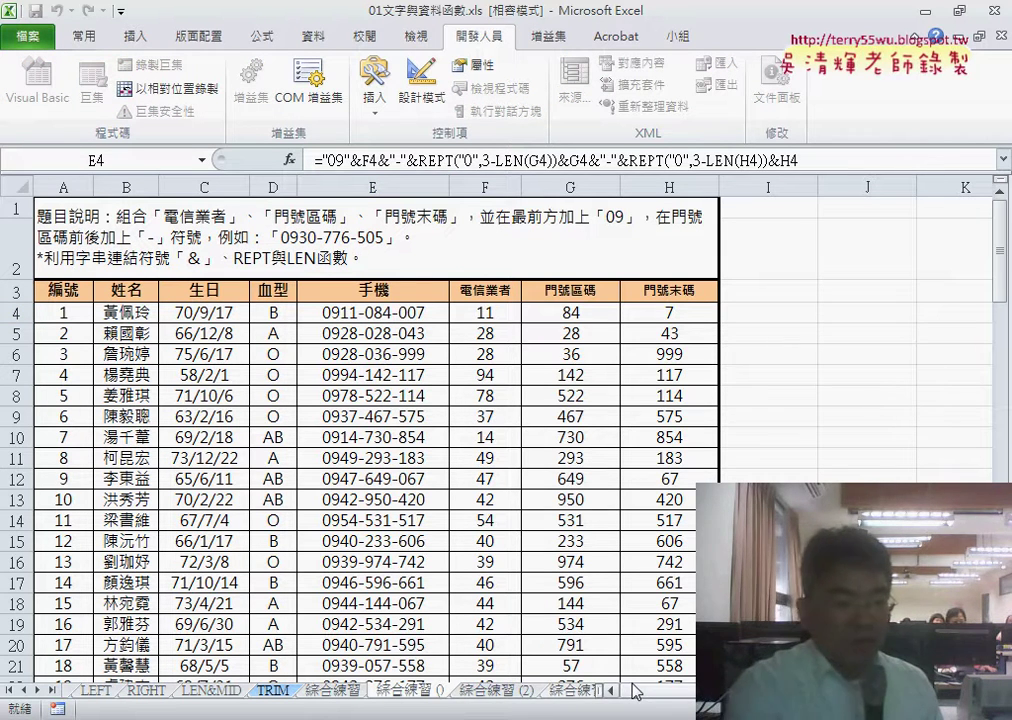
{"action": "key", "text": "BackSpace"}
{"action": "type", "text": "TEXT"}
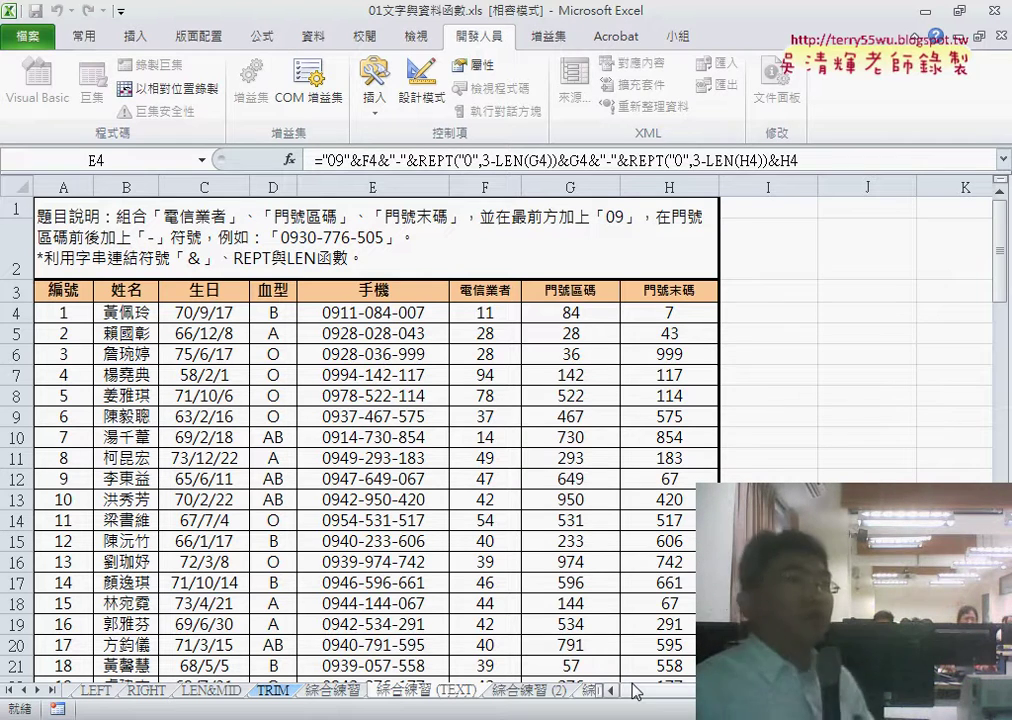
{"action": "left_click", "coordinate": [768, 313]}
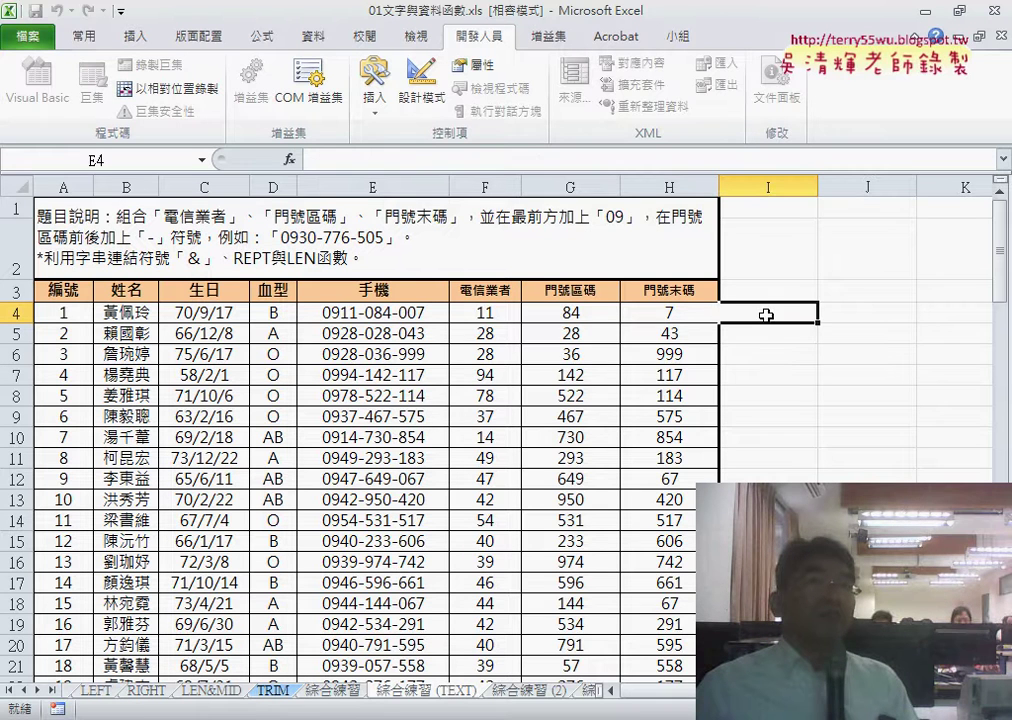
{"action": "left_click", "coordinate": [289, 161]}
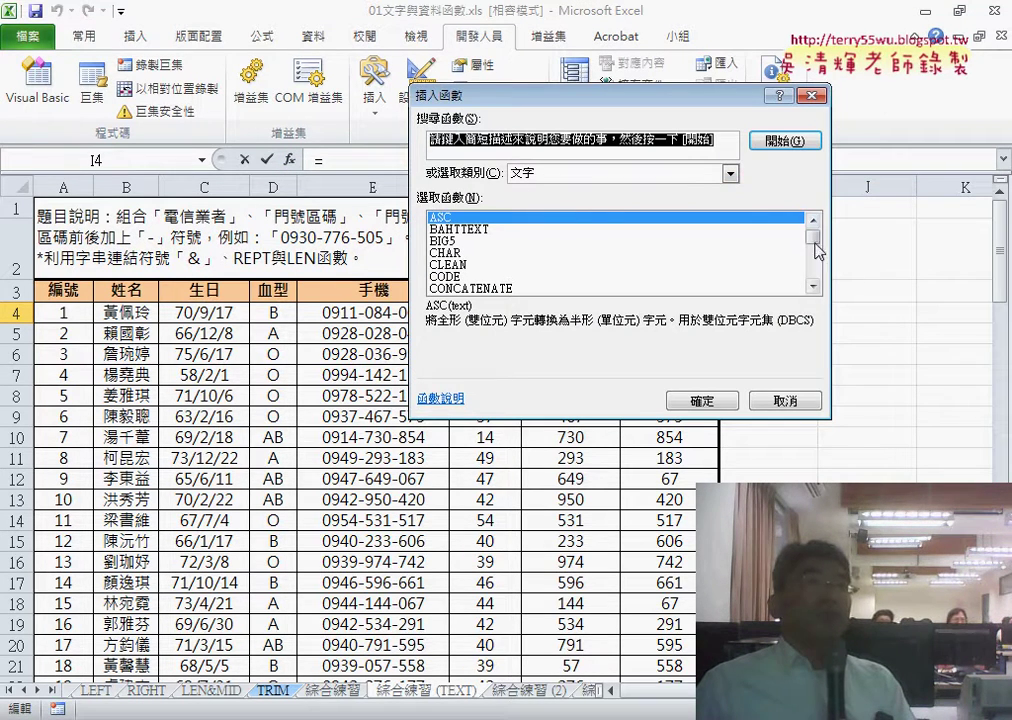
{"action": "left_click_drag", "start_coordinate": [812, 243], "coordinate": [813, 274]}
{"action": "left_click", "coordinate": [470, 265]}
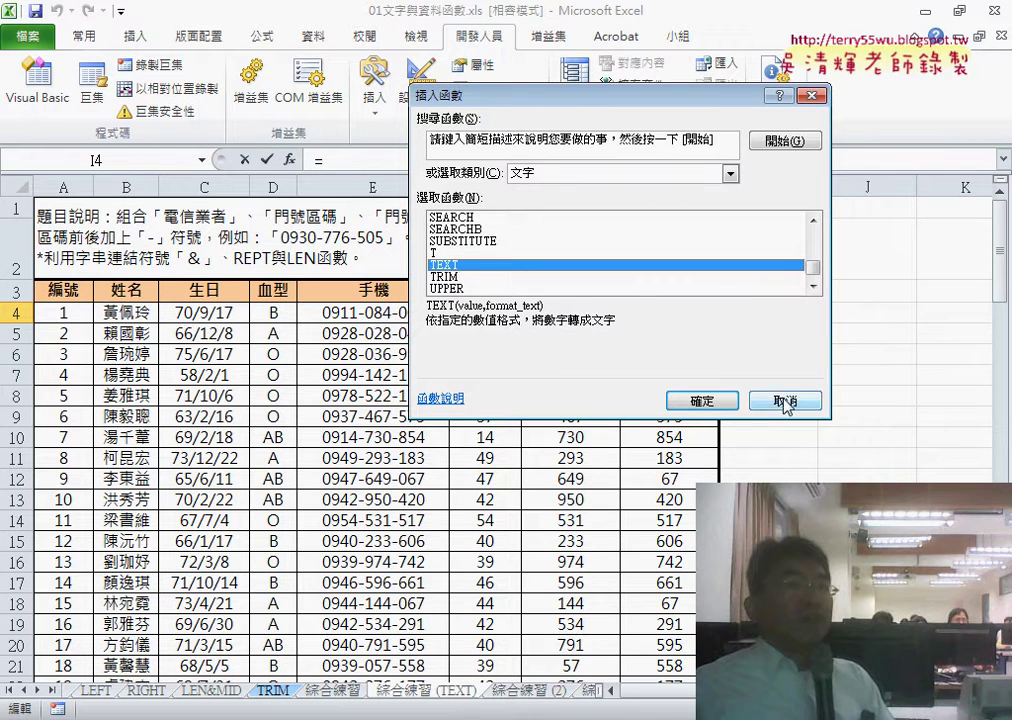
{"action": "left_click", "coordinate": [786, 401]}
{"action": "left_click", "coordinate": [567, 317]}
Apply the custom number format 000 to G4:H4 so they show 084 and 007.
{"action": "mouse_move", "coordinate": [567, 317]}
{"action": "left_mouse_down"}
{"action": "mouse_move", "coordinate": [658, 313]}
{"action": "mouse_move", "coordinate": [567, 314]}
{"action": "left_mouse_up"}
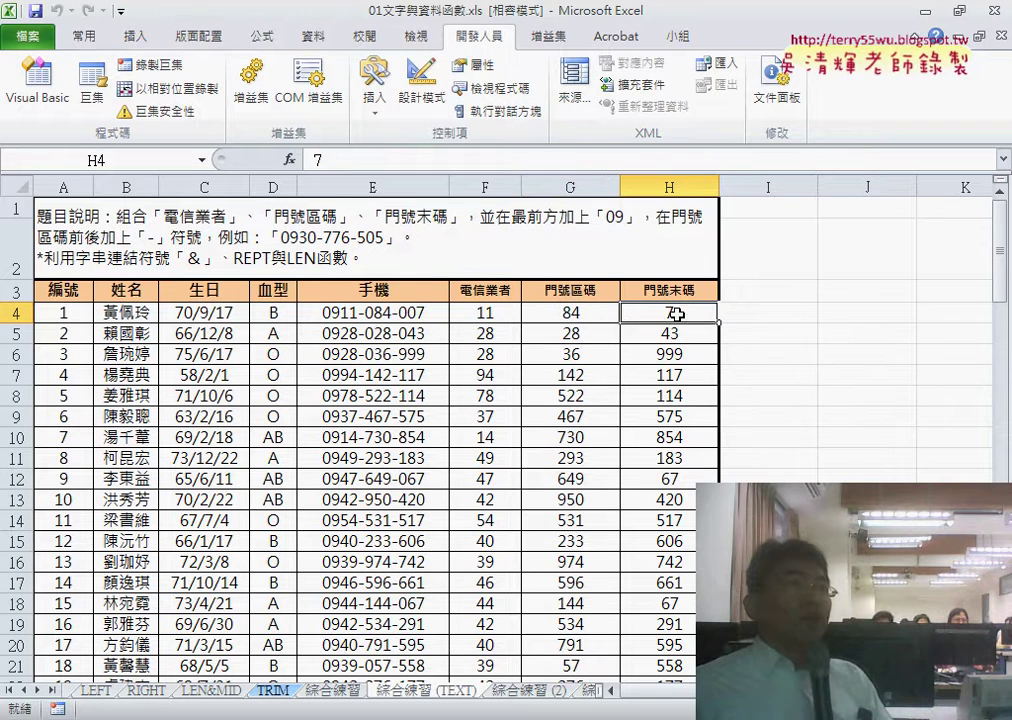
{"action": "left_click_drag", "start_coordinate": [670, 316], "coordinate": [568, 314]}
{"action": "right_click", "coordinate": [573, 314]}
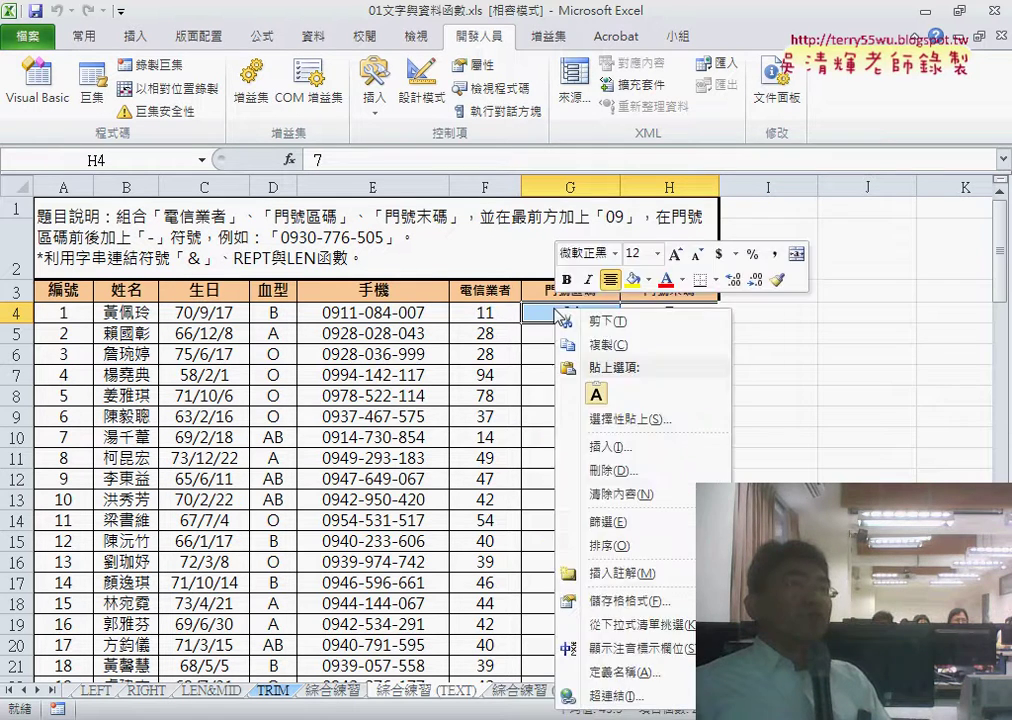
{"action": "left_click", "coordinate": [597, 603]}
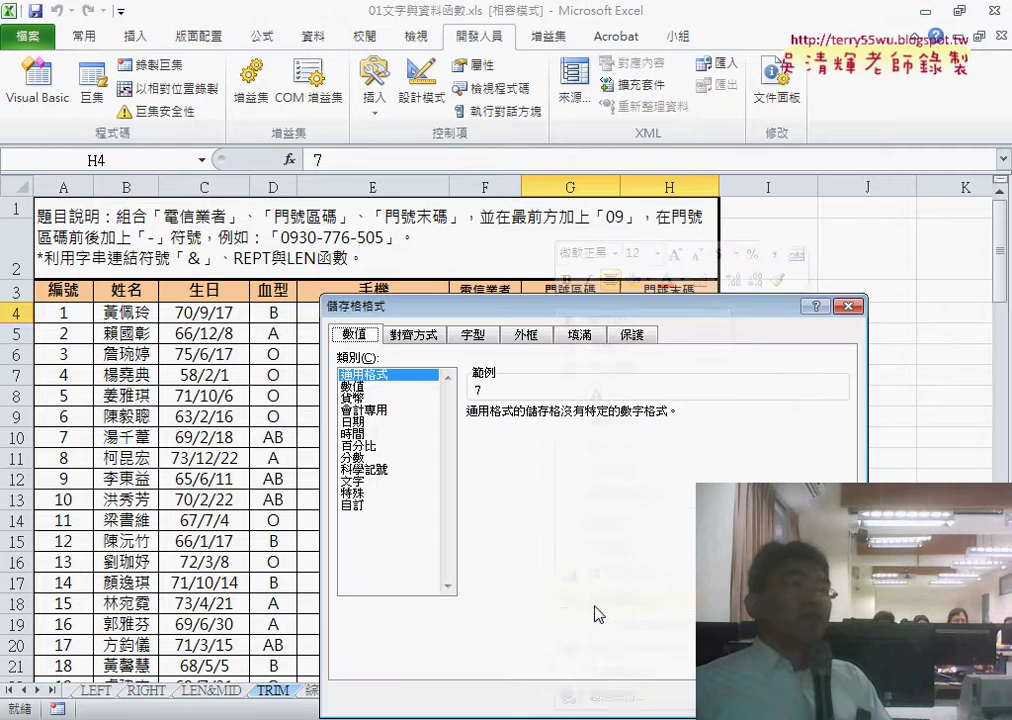
{"action": "left_click_drag", "start_coordinate": [386, 244], "coordinate": [388, 200]}
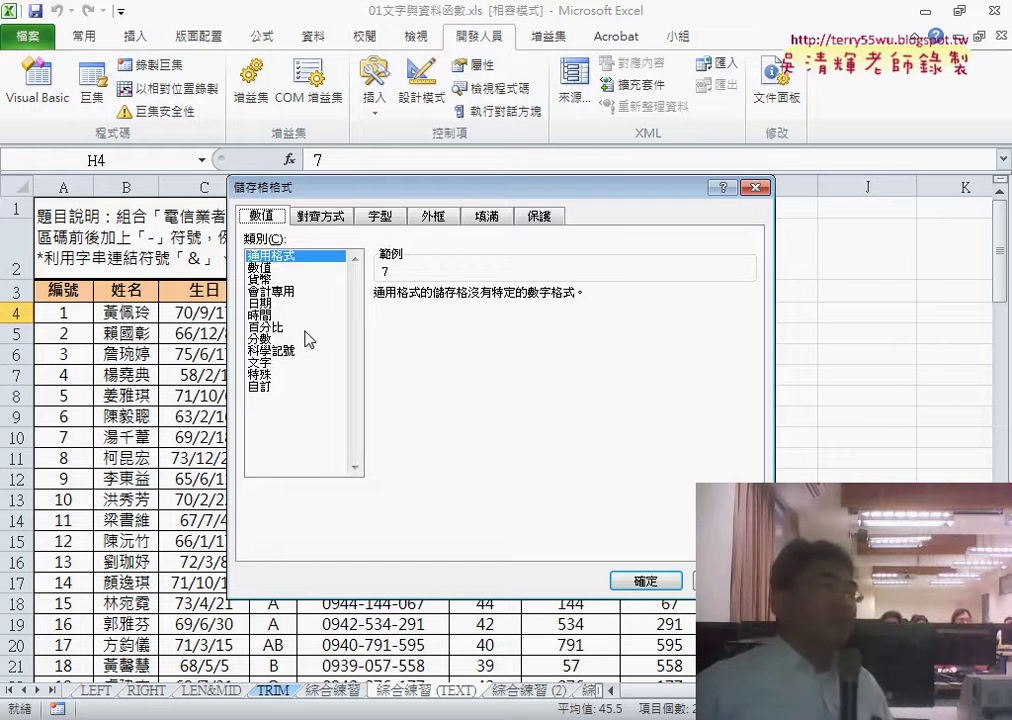
{"action": "left_click", "coordinate": [270, 386]}
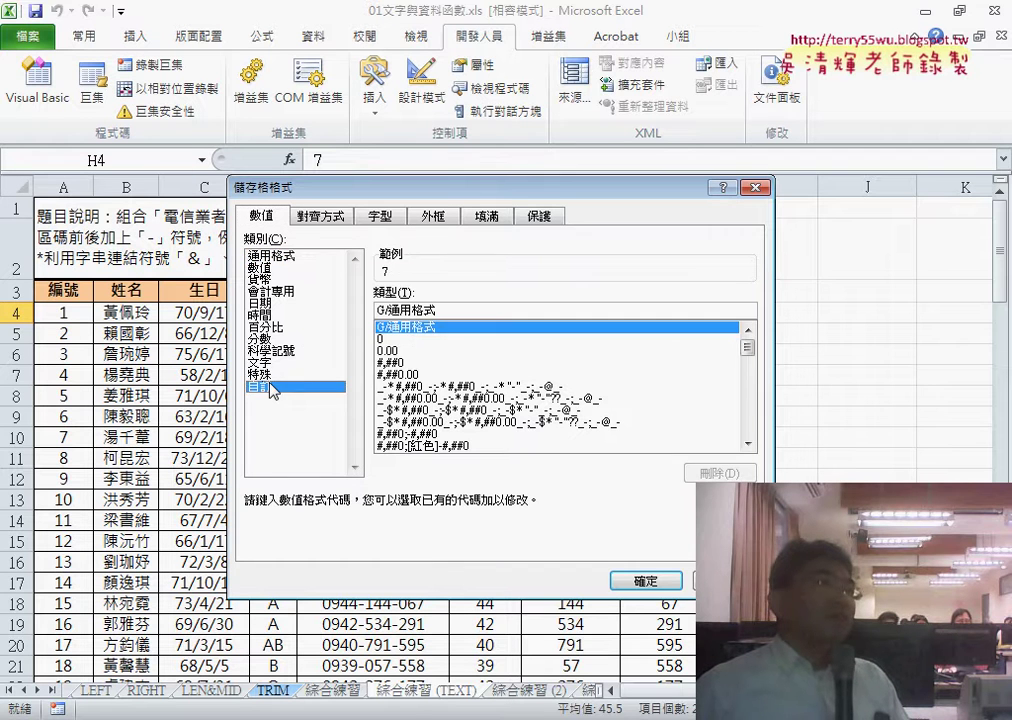
{"action": "double_click", "coordinate": [440, 311]}
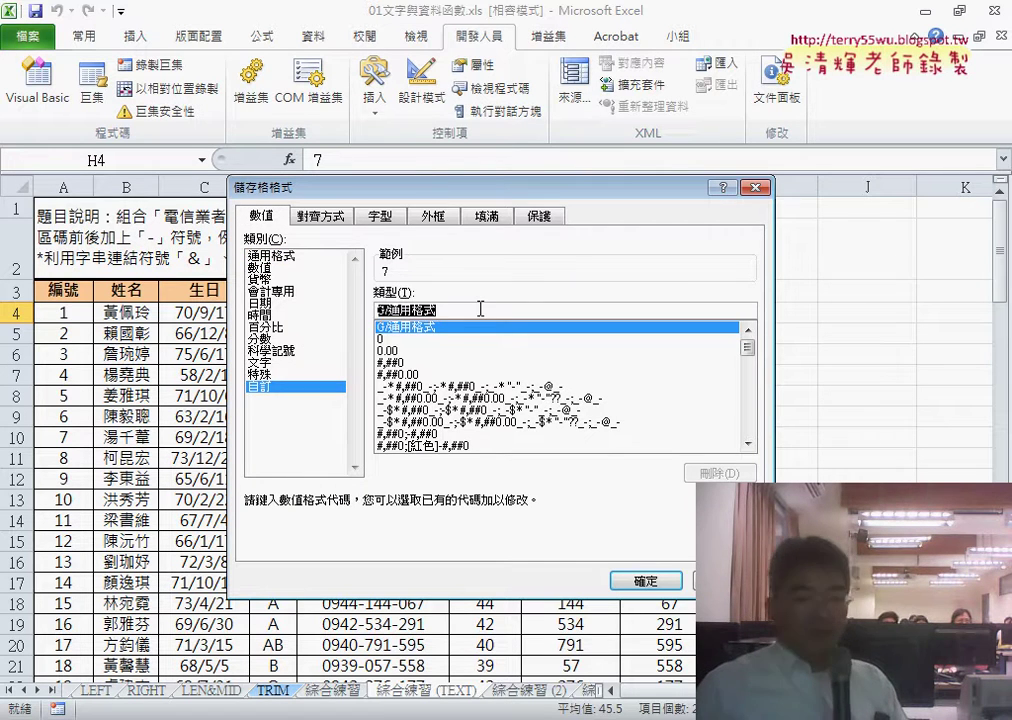
{"action": "key", "text": "Delete"}
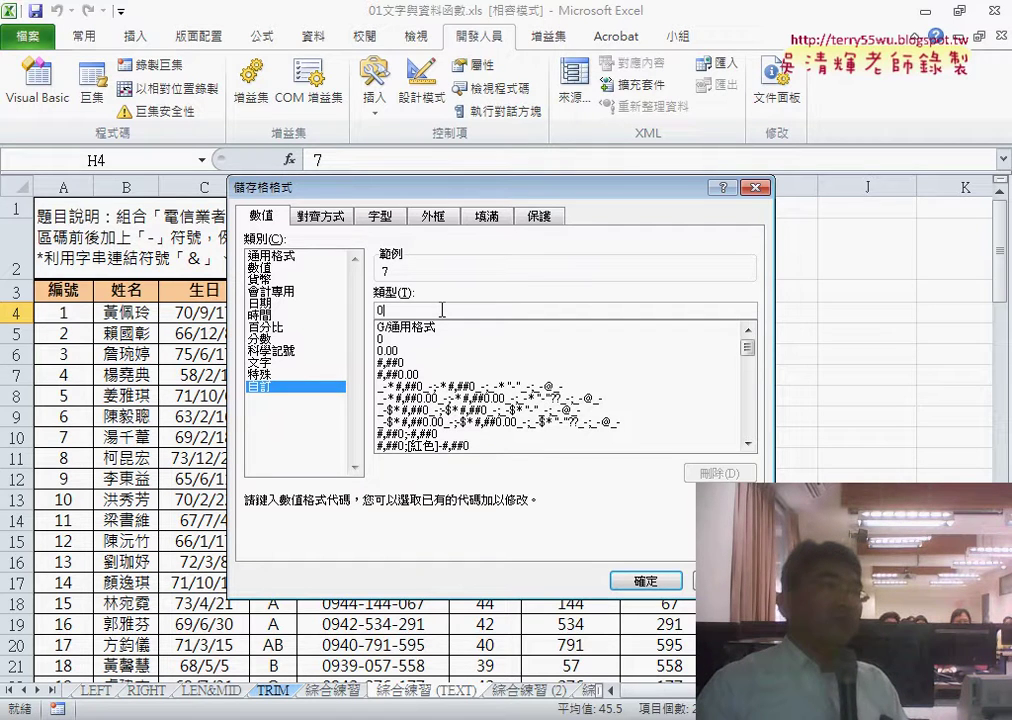
{"action": "type", "text": "0"}
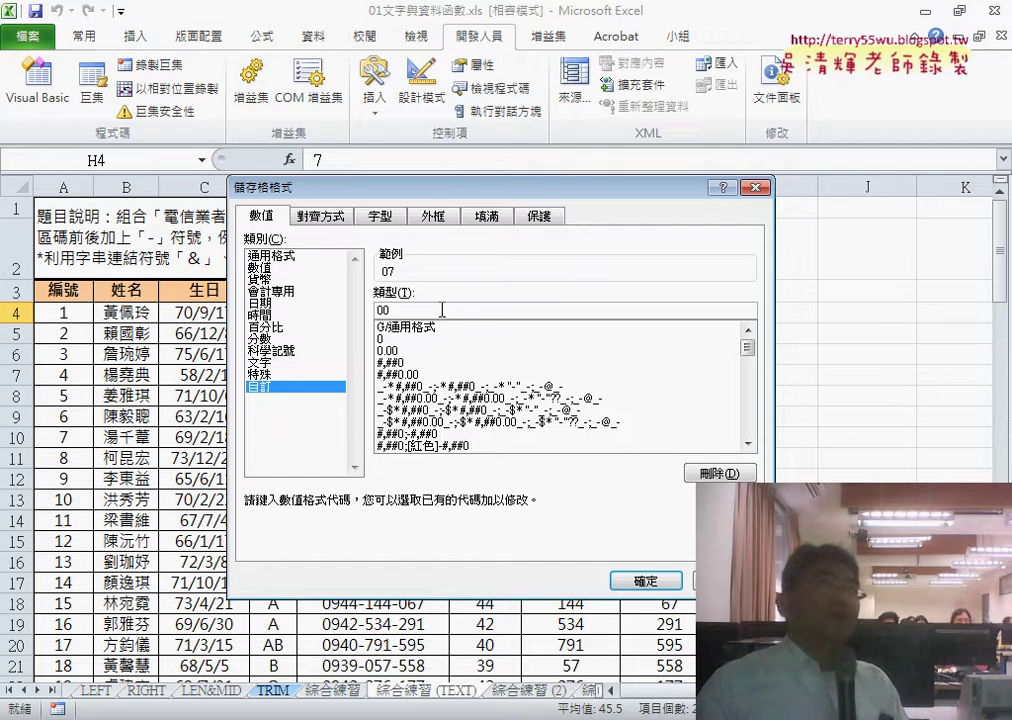
{"action": "type", "text": "0"}
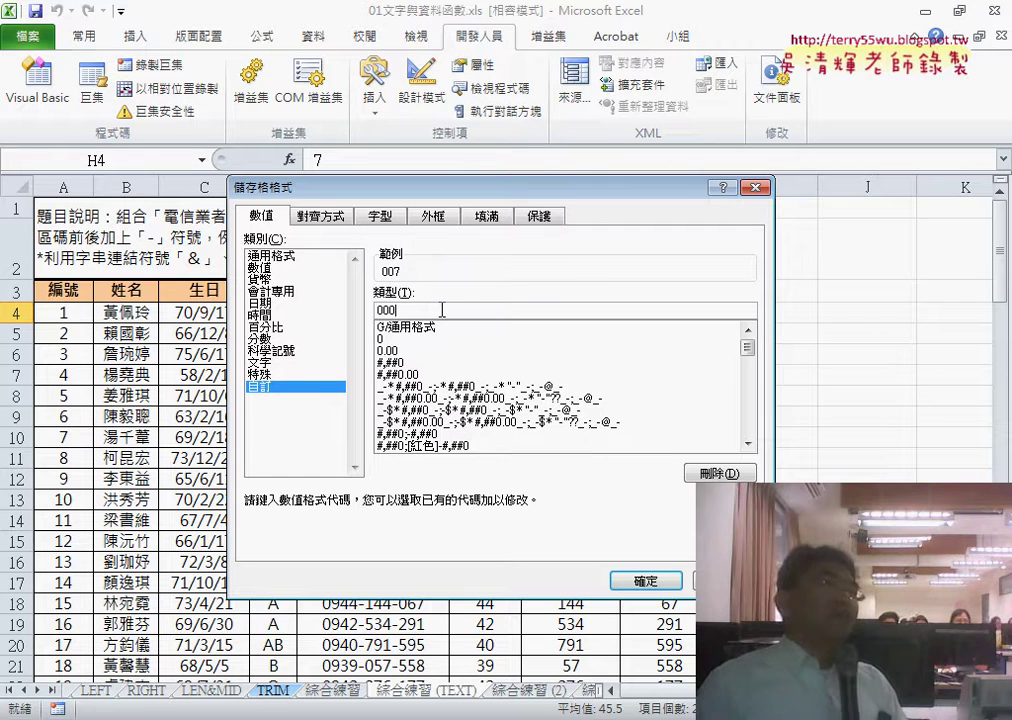
{"action": "left_click_drag", "start_coordinate": [525, 187], "coordinate": [567, 341]}
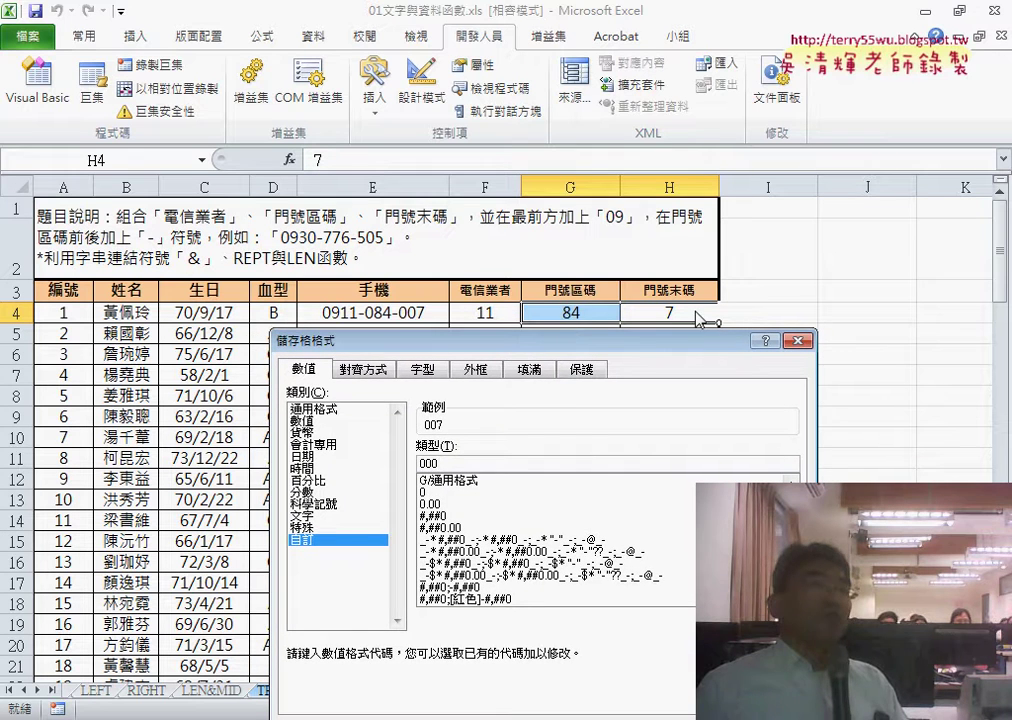
{"action": "left_click_drag", "start_coordinate": [617, 329], "coordinate": [570, 201]}
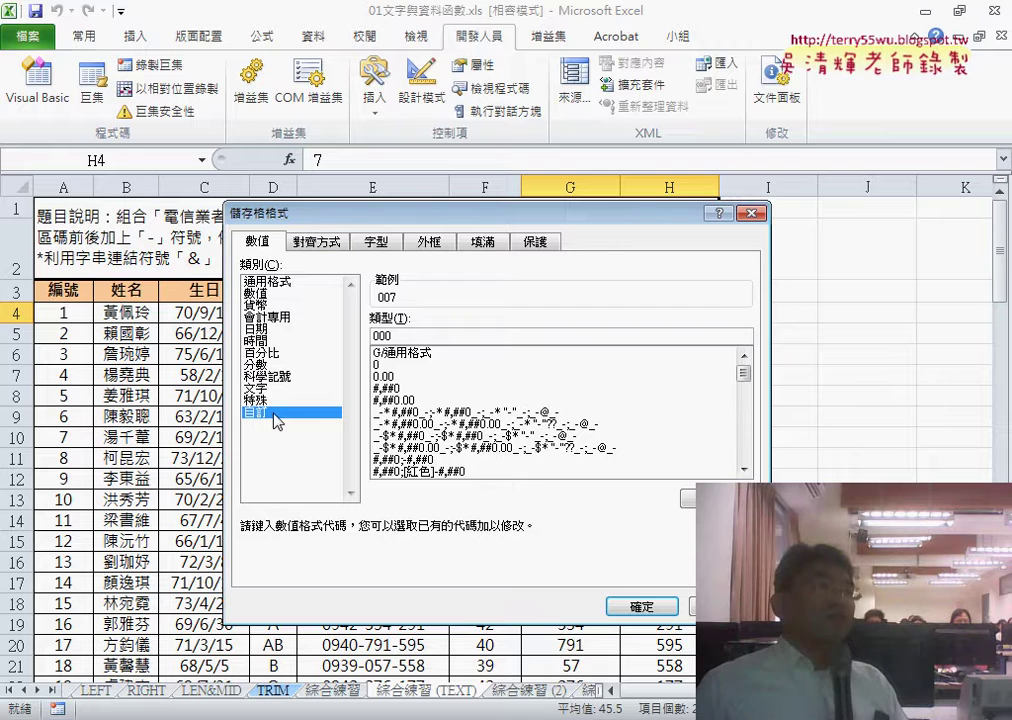
{"action": "left_click", "coordinate": [661, 612]}
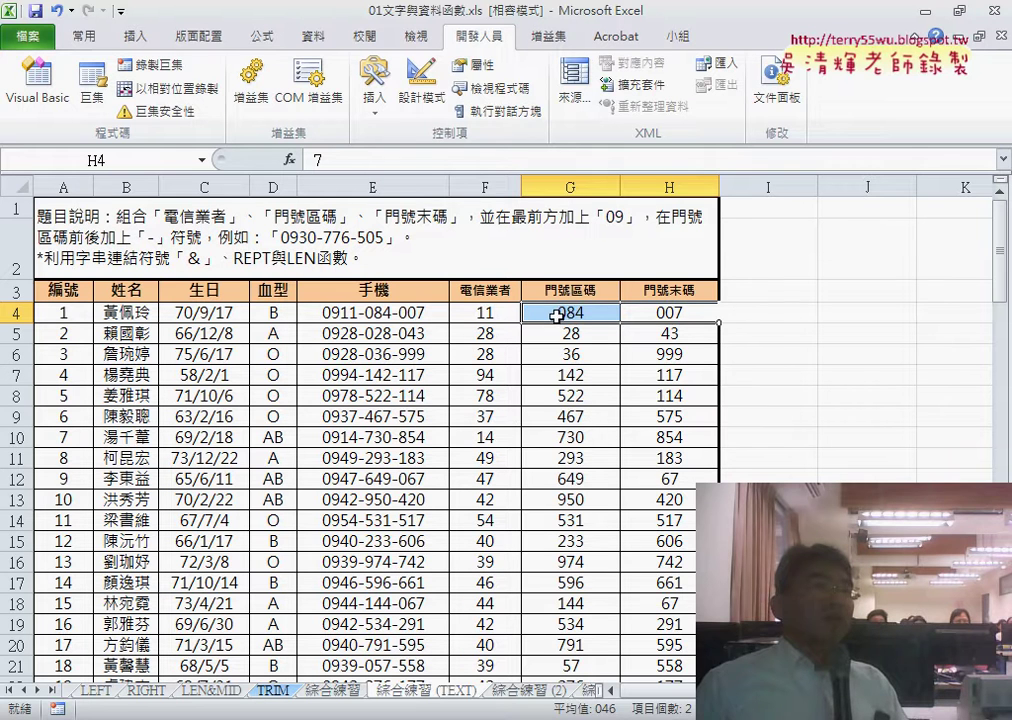
{"action": "left_click", "coordinate": [678, 316]}
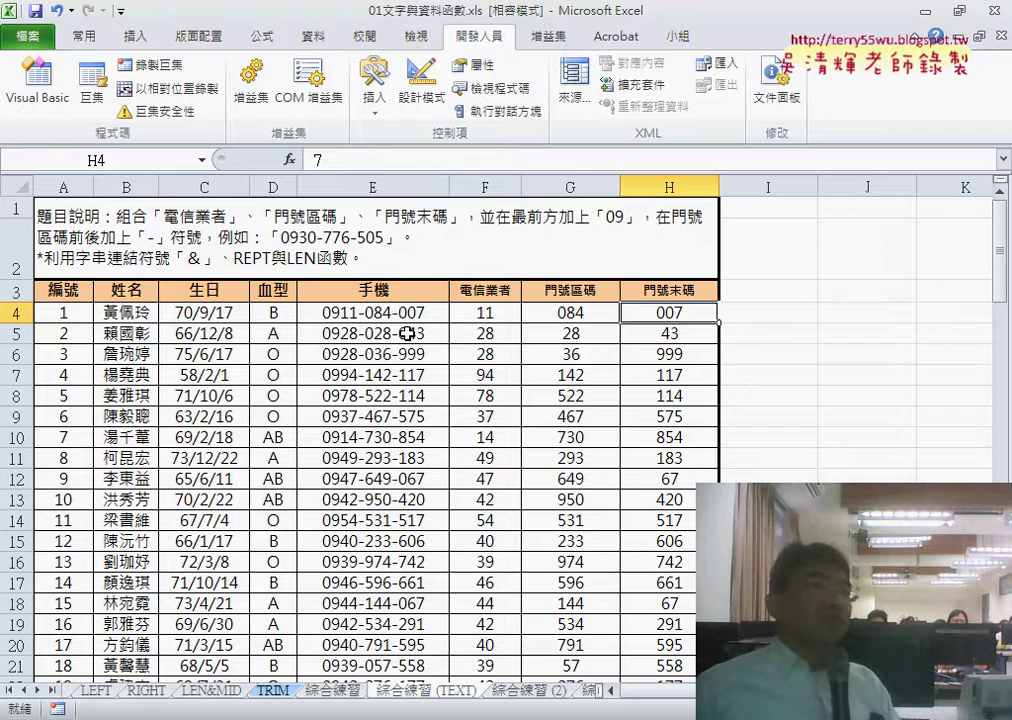
Replace the REPT part of E4's formula with G4, giving ="09"&F4&"-"&G4 (0911-84).
{"action": "left_click", "coordinate": [357, 313]}
{"action": "left_click_drag", "start_coordinate": [418, 160], "coordinate": [928, 156]}
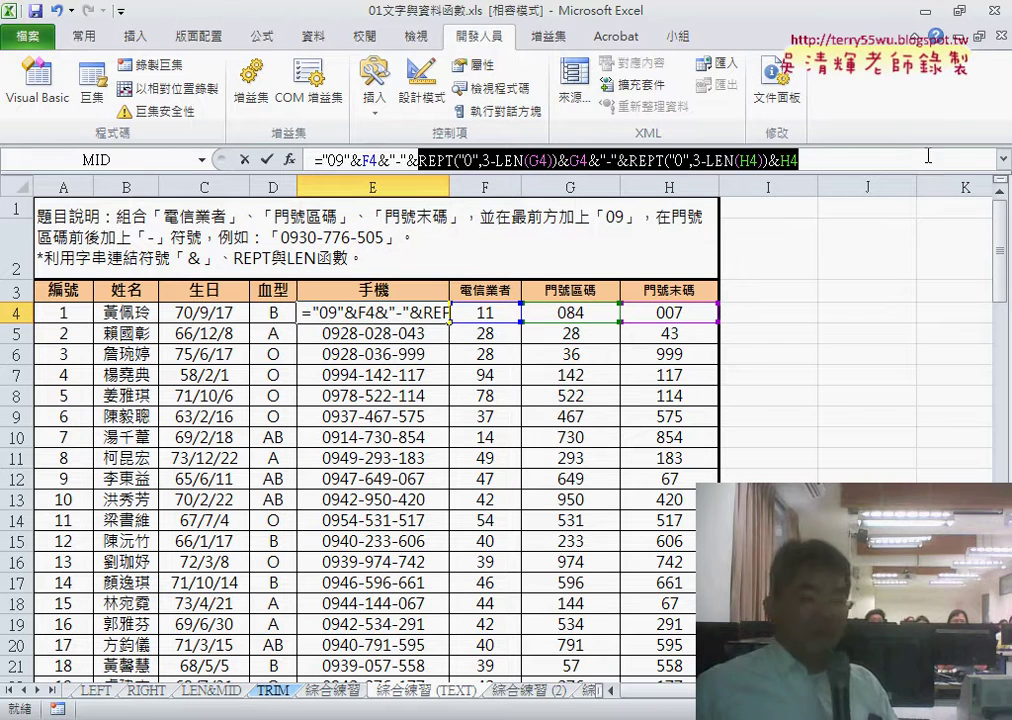
{"action": "key", "text": "Delete"}
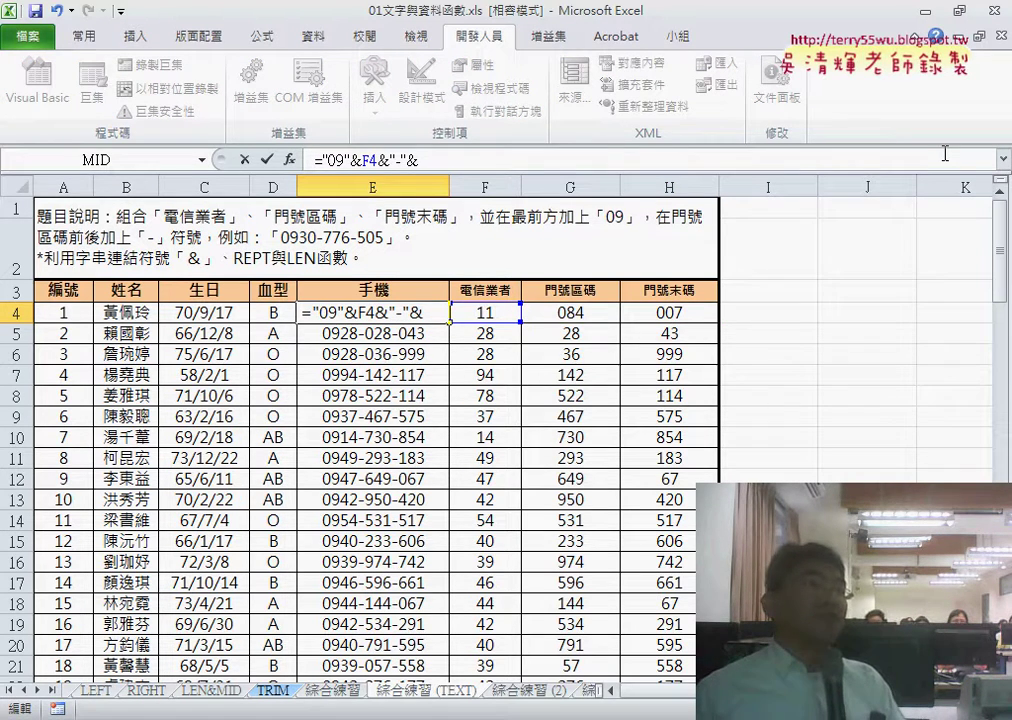
{"action": "left_click", "coordinate": [580, 313]}
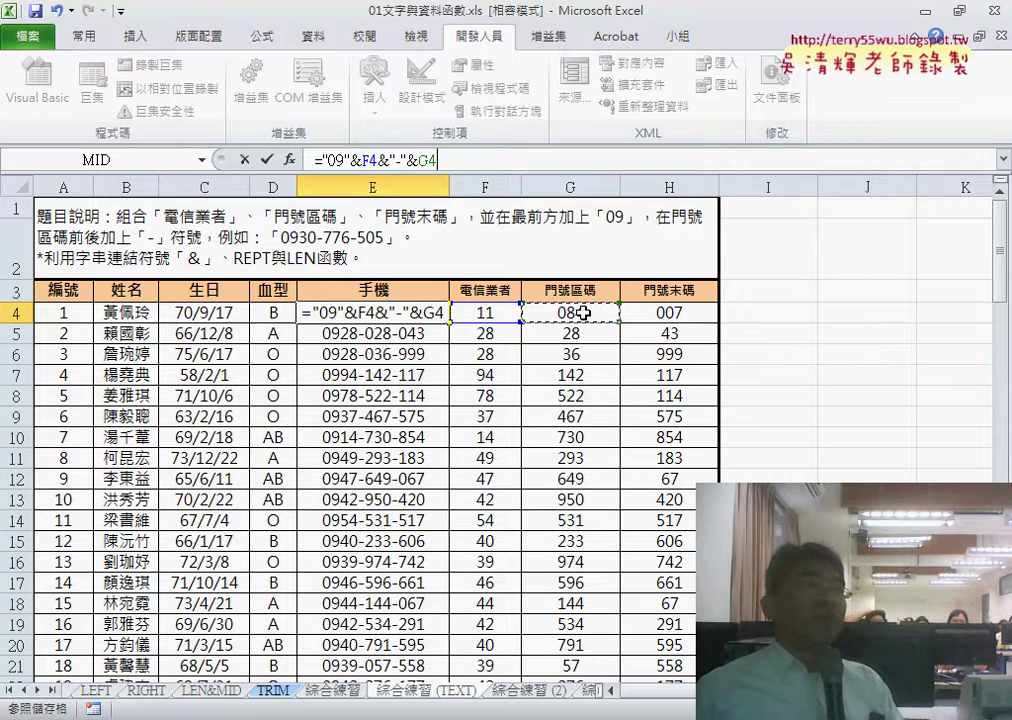
{"action": "left_click", "coordinate": [266, 159]}
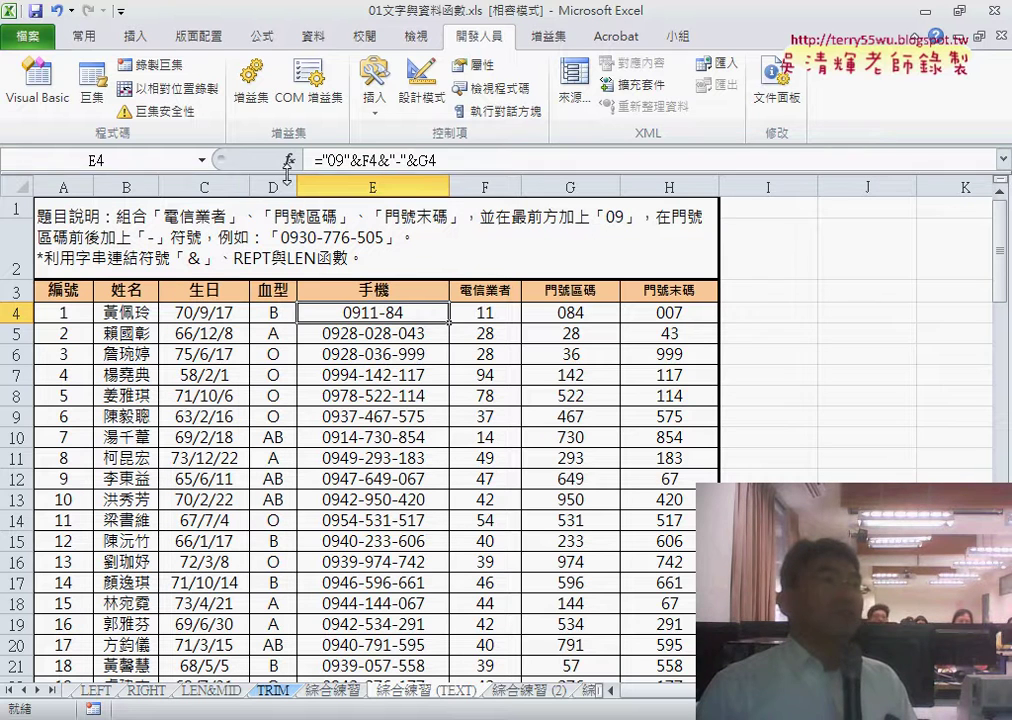
Check the custom 000 format on G4:H4 and close the dialog unchanged.
{"action": "left_click_drag", "start_coordinate": [568, 313], "coordinate": [640, 313]}
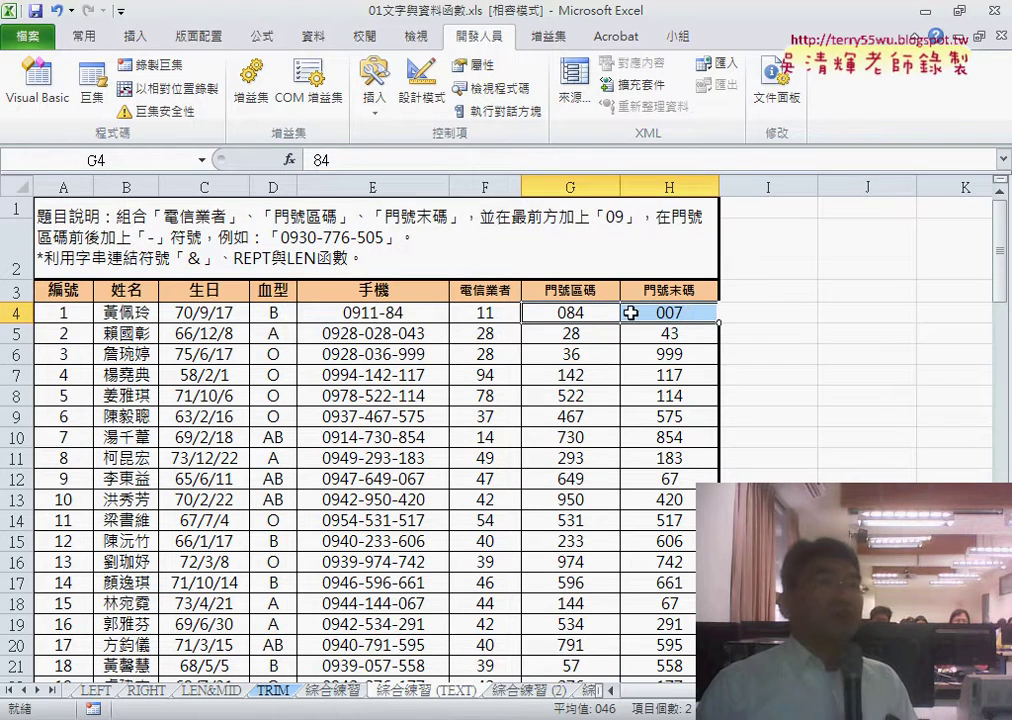
{"action": "right_click", "coordinate": [628, 312]}
{"action": "left_click", "coordinate": [688, 605]}
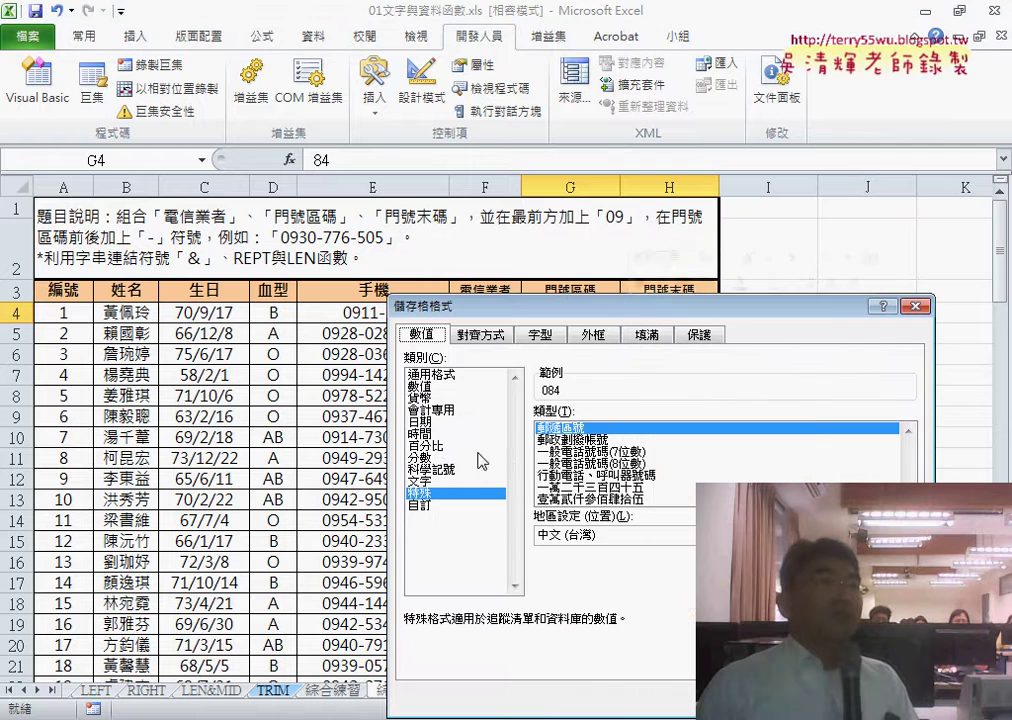
{"action": "left_click", "coordinate": [440, 505]}
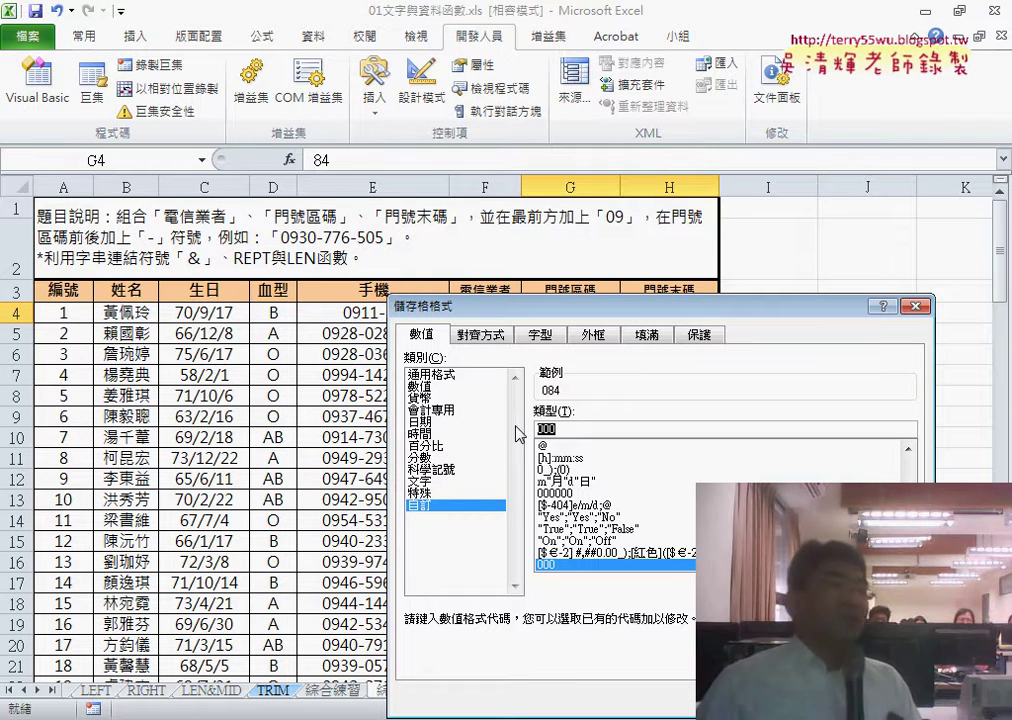
{"action": "key", "text": "Return"}
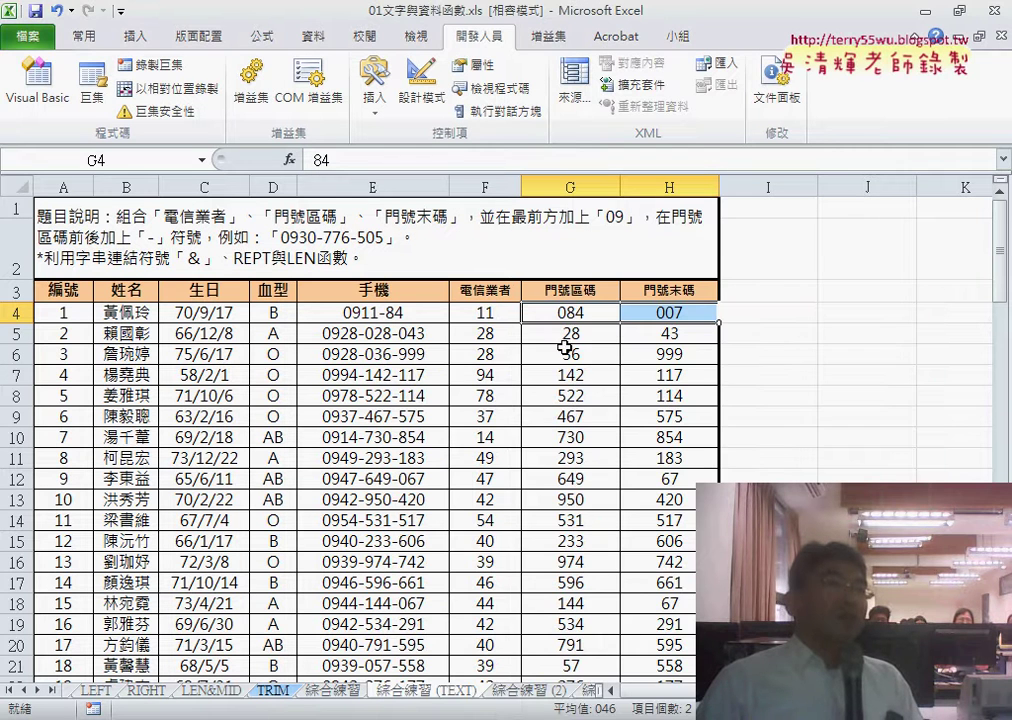
Switch G4:H4 to General format so they show plain 84 and 7.
{"action": "right_click", "coordinate": [583, 310]}
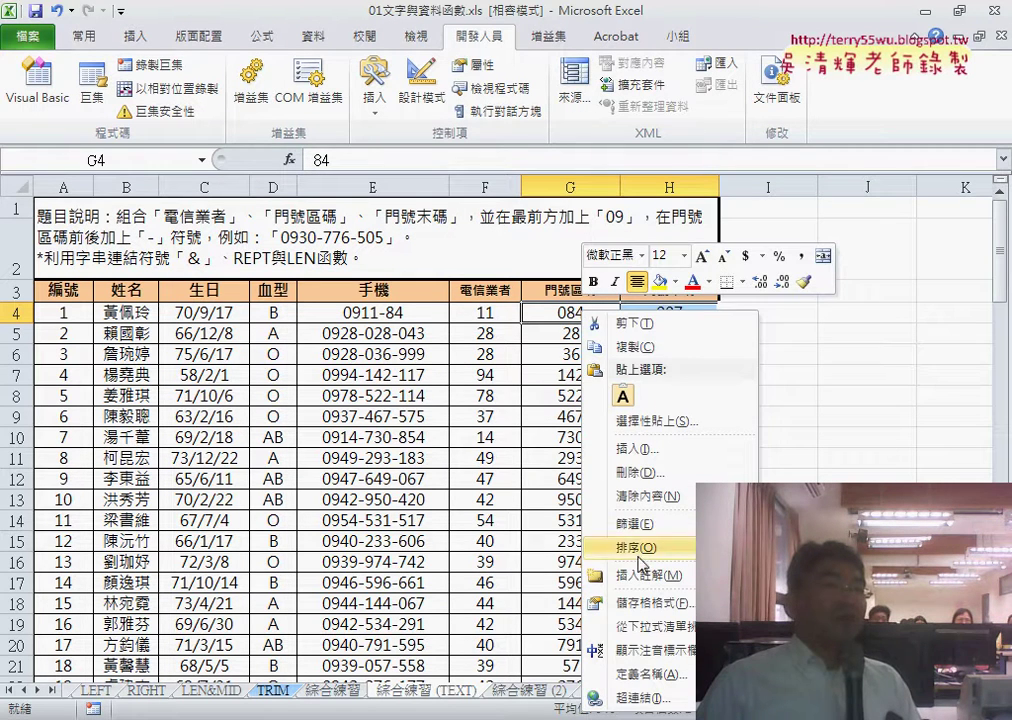
{"action": "left_click", "coordinate": [635, 600]}
{"action": "left_click", "coordinate": [420, 375]}
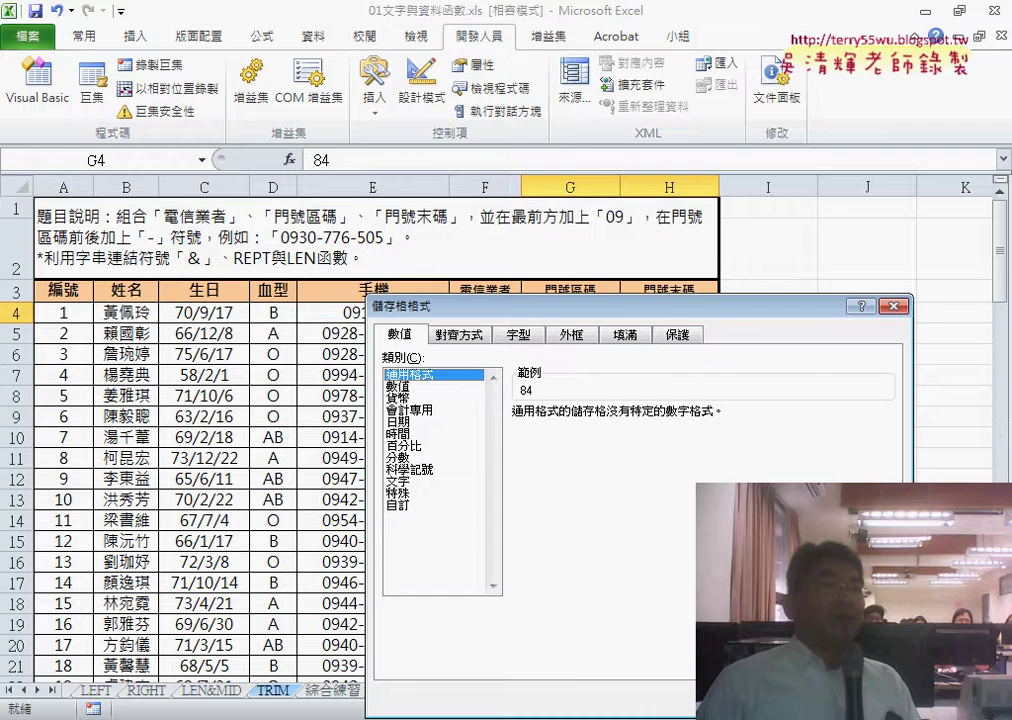
{"action": "key", "text": "Return"}
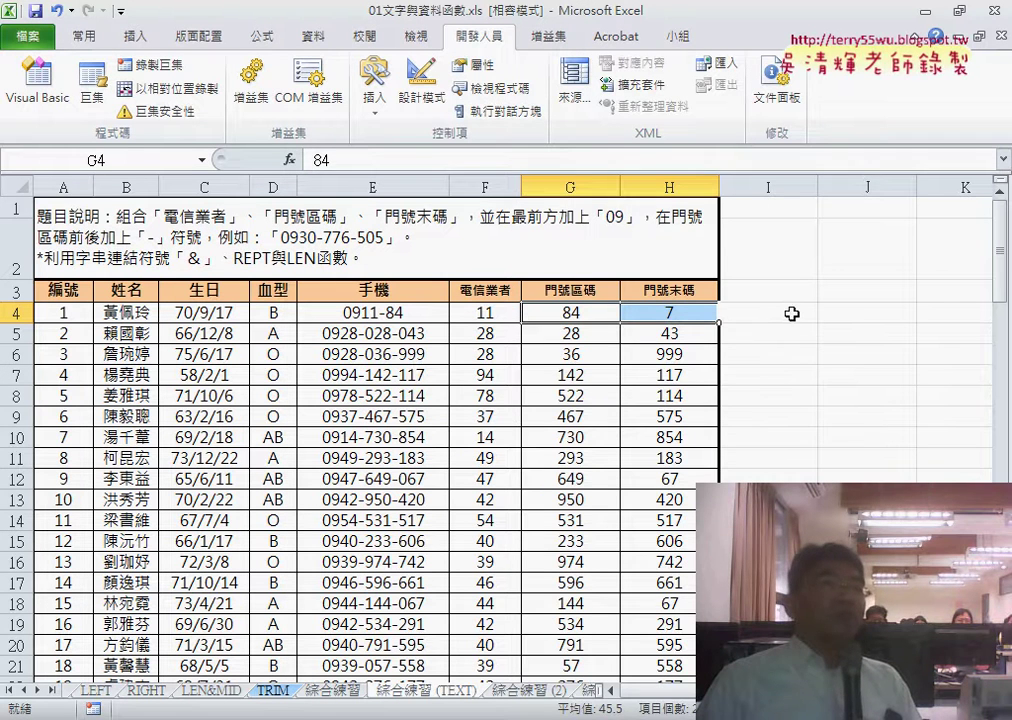
{"action": "left_click", "coordinate": [768, 315]}
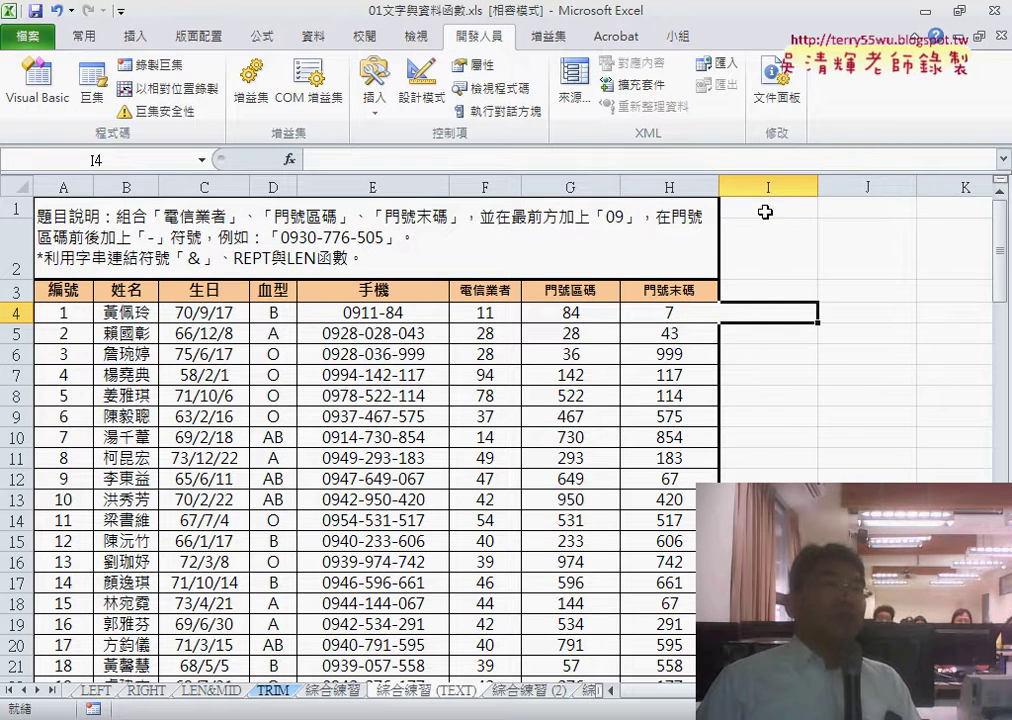
Enter =TEXT(G4,"000") in I4 so the area code 84 becomes 084.
{"action": "left_click", "coordinate": [290, 160]}
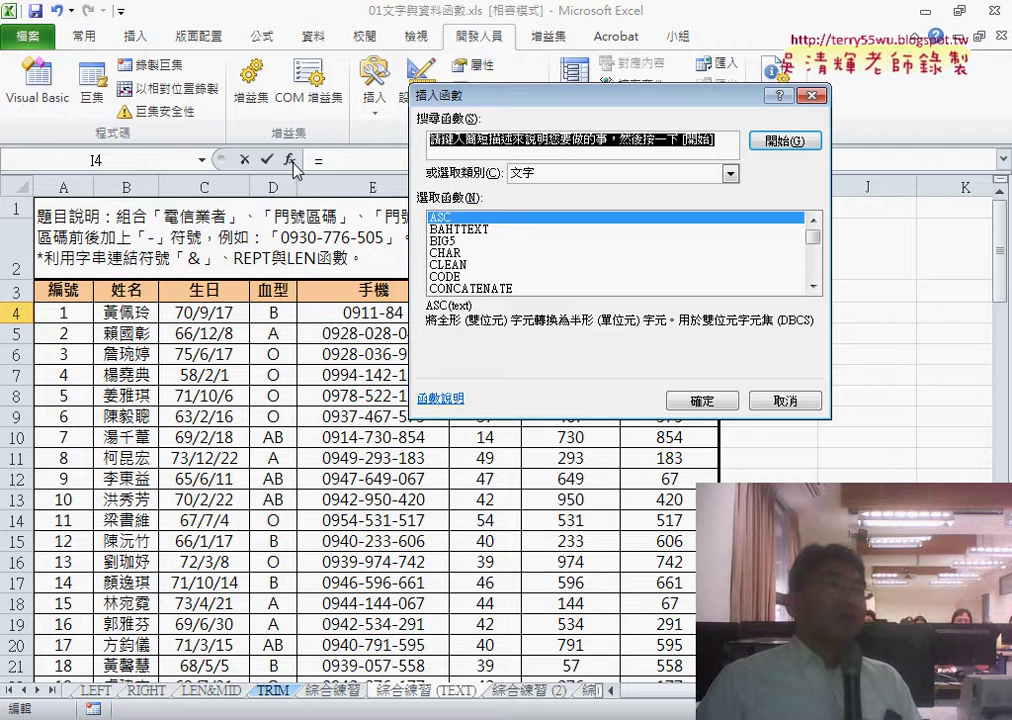
{"action": "left_click_drag", "start_coordinate": [815, 245], "coordinate": [648, 280]}
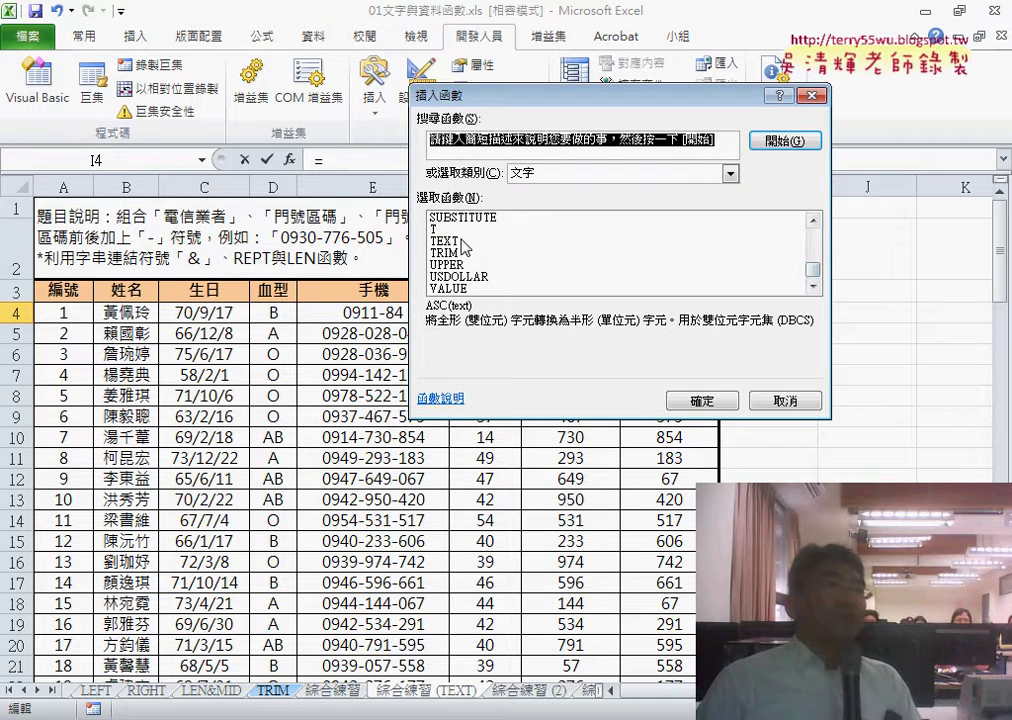
{"action": "double_click", "coordinate": [462, 242]}
{"action": "left_click_drag", "start_coordinate": [493, 153], "coordinate": [447, 354]}
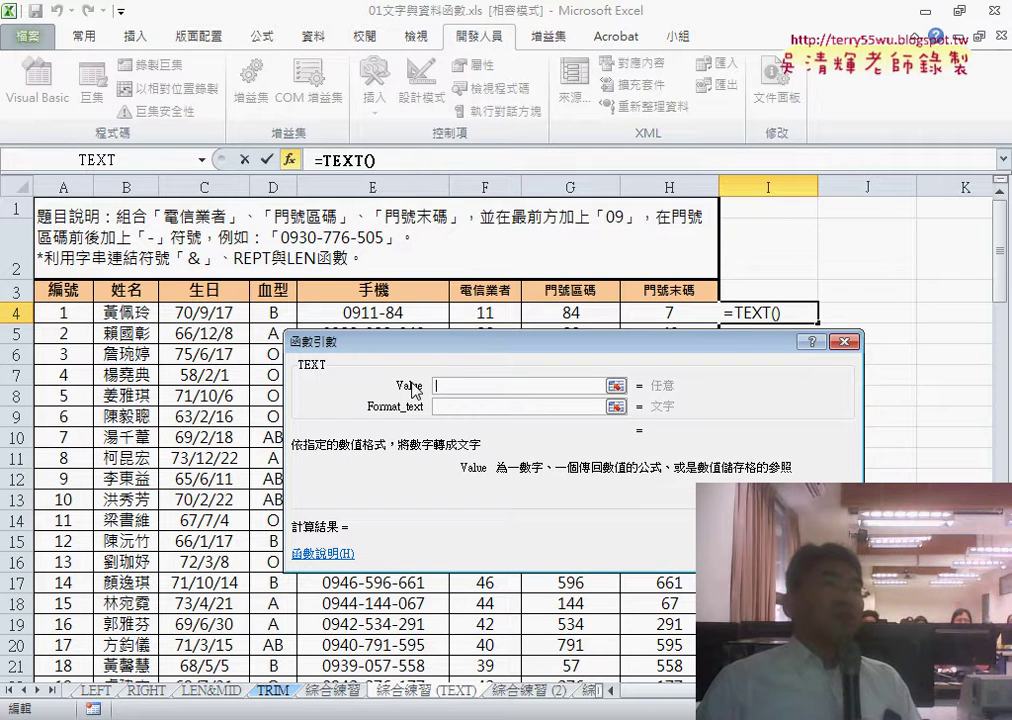
{"action": "left_click", "coordinate": [577, 313]}
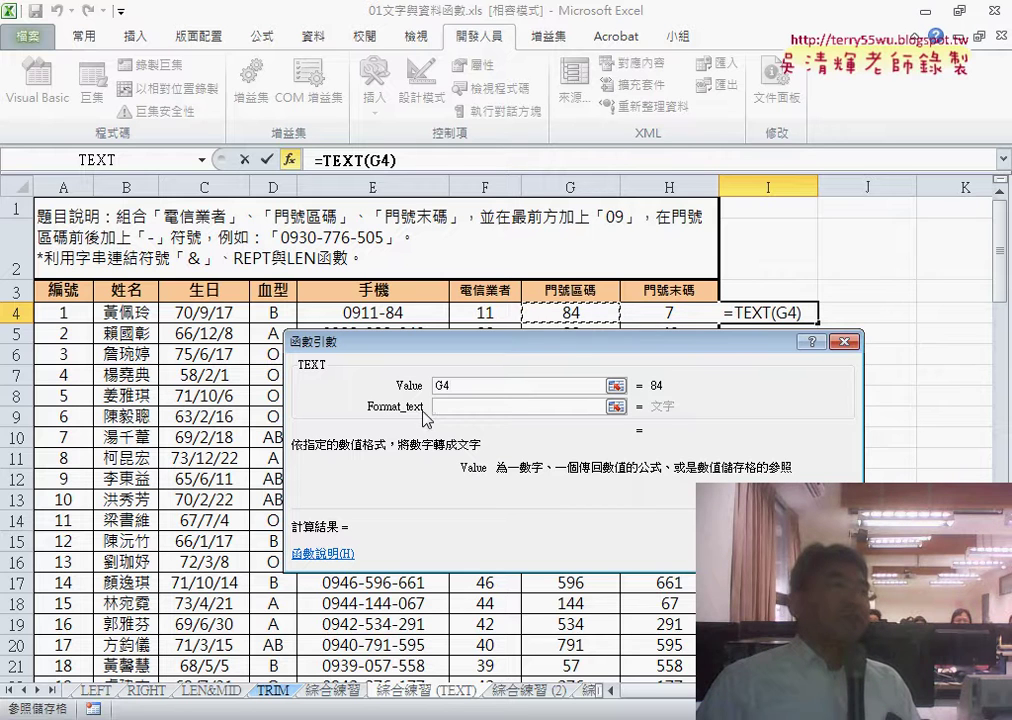
{"action": "left_click", "coordinate": [460, 408]}
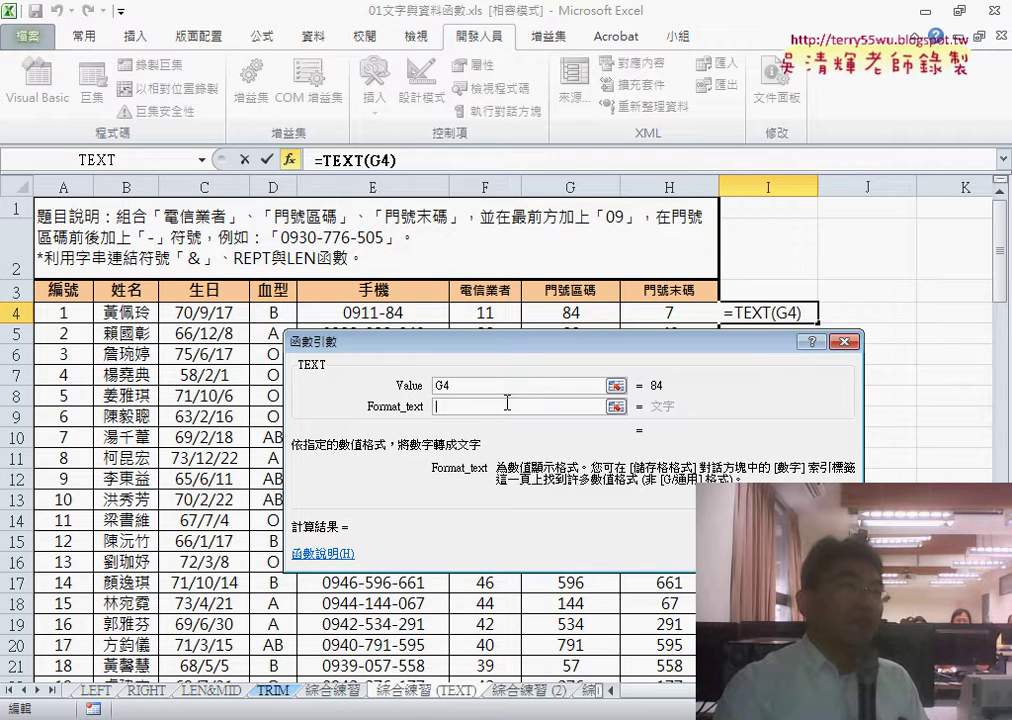
{"action": "type", "text": "\""}
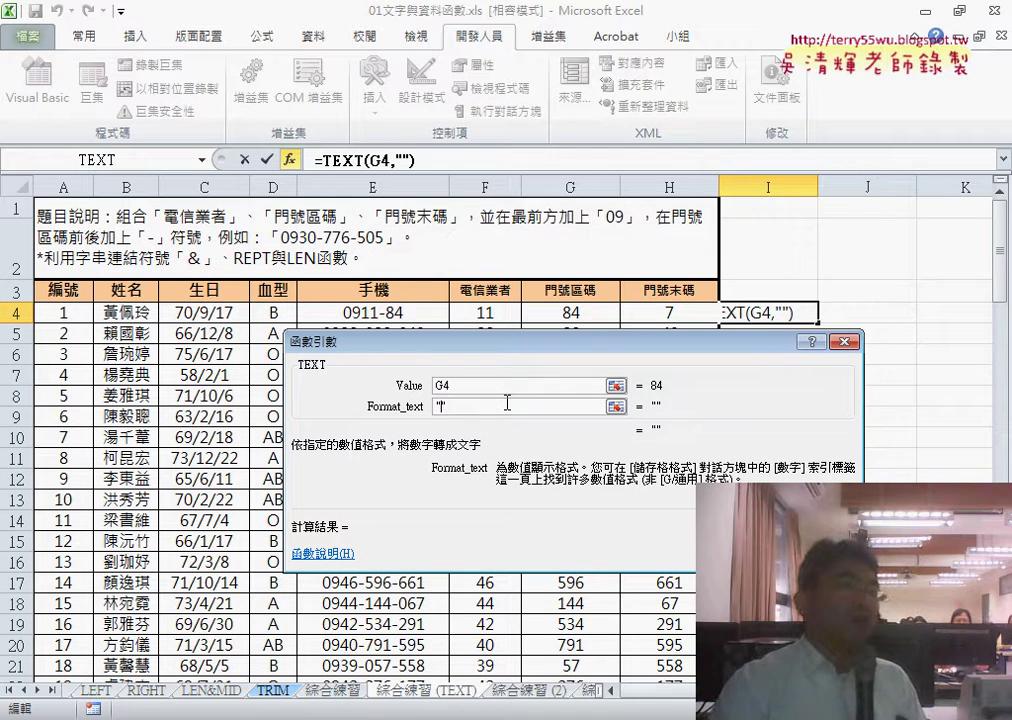
{"action": "type", "text": "000"}
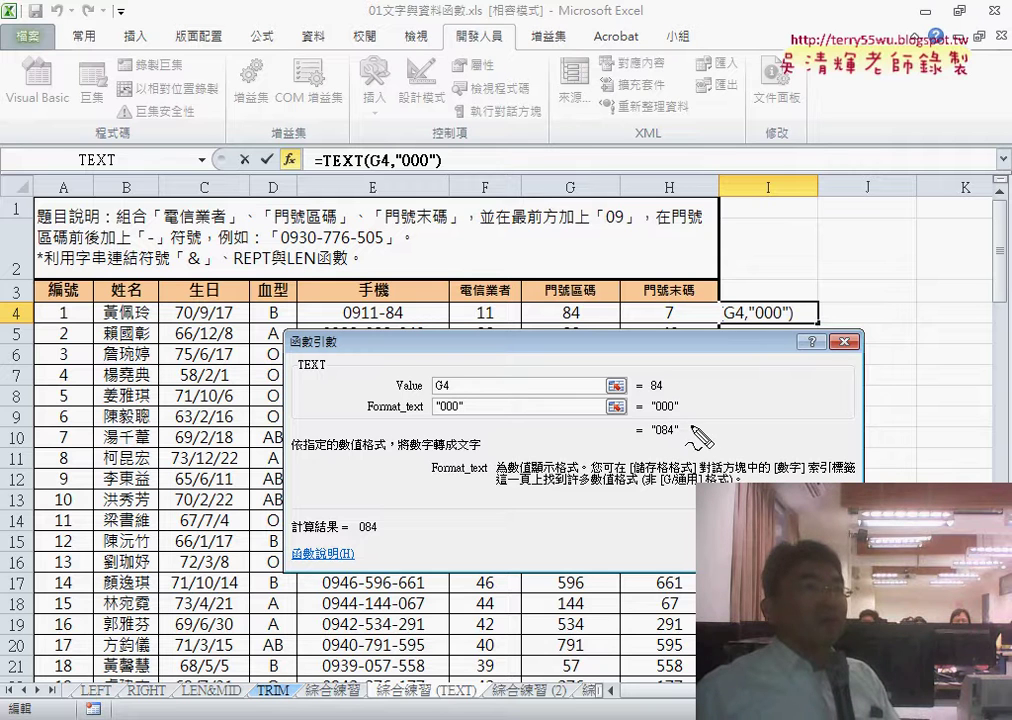
{"action": "left_click_drag", "start_coordinate": [651, 394], "coordinate": [662, 392]}
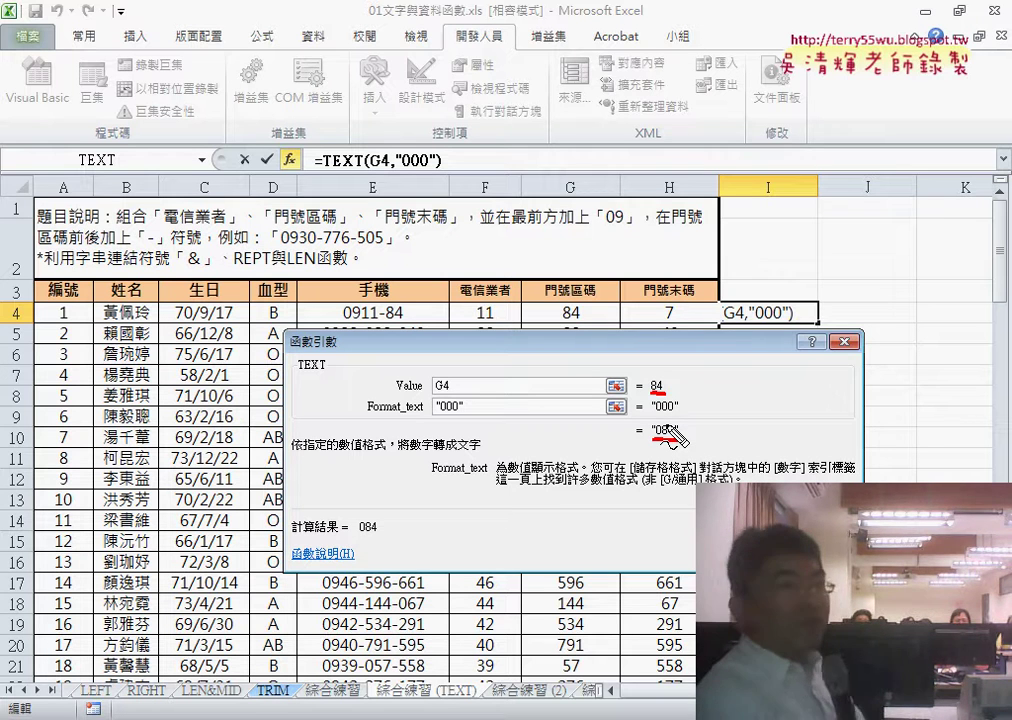
{"action": "key", "text": "e"}
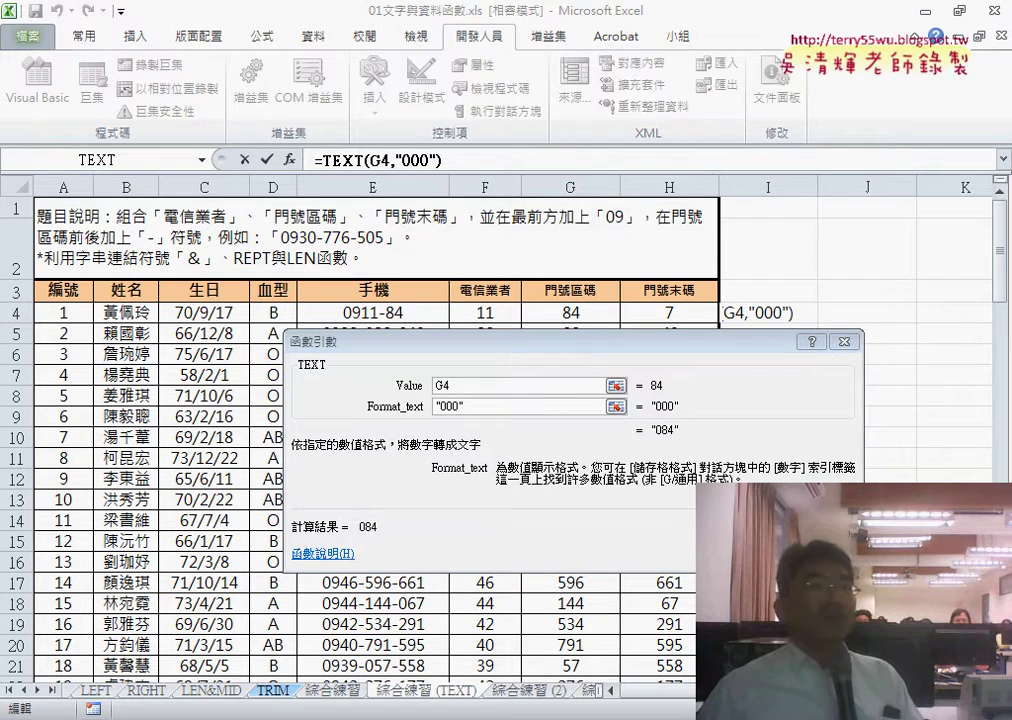
{"action": "key", "text": "Return"}
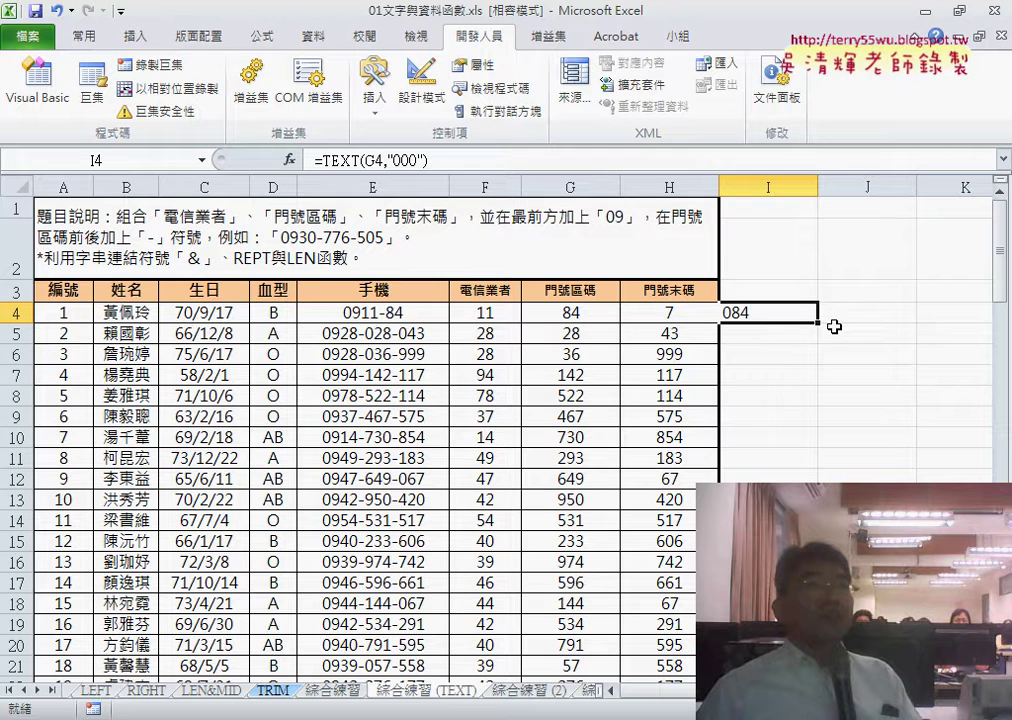
Copy the TEXT formula into J4 (007), then remove the trailing G4 from E4's formula.
{"action": "left_click_drag", "start_coordinate": [819, 323], "coordinate": [862, 329]}
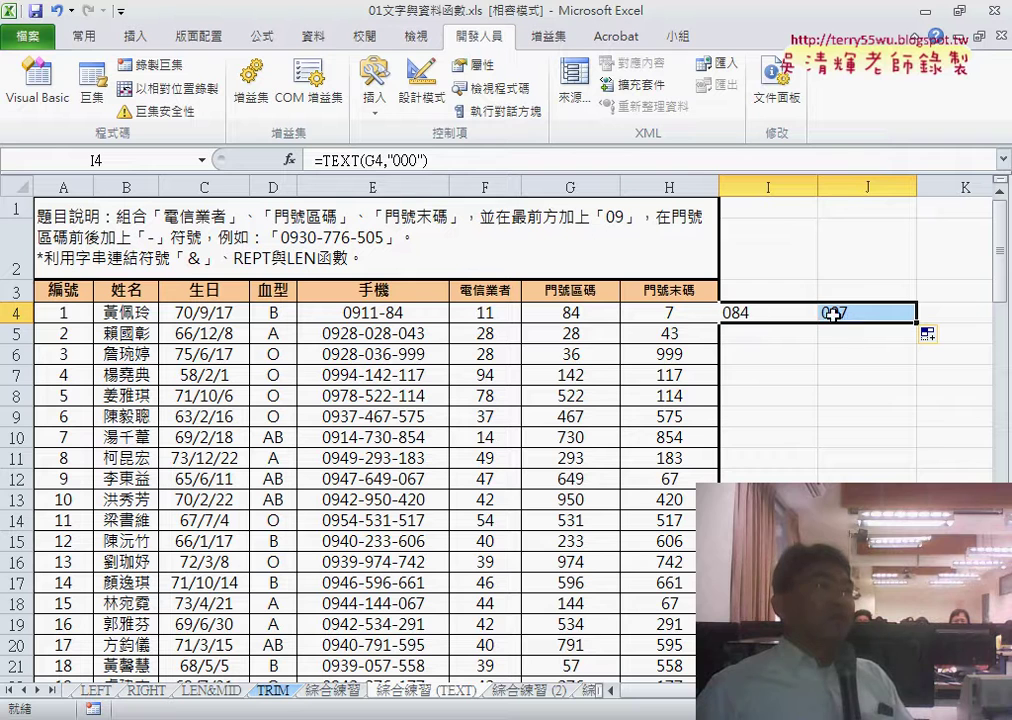
{"action": "left_click", "coordinate": [383, 312]}
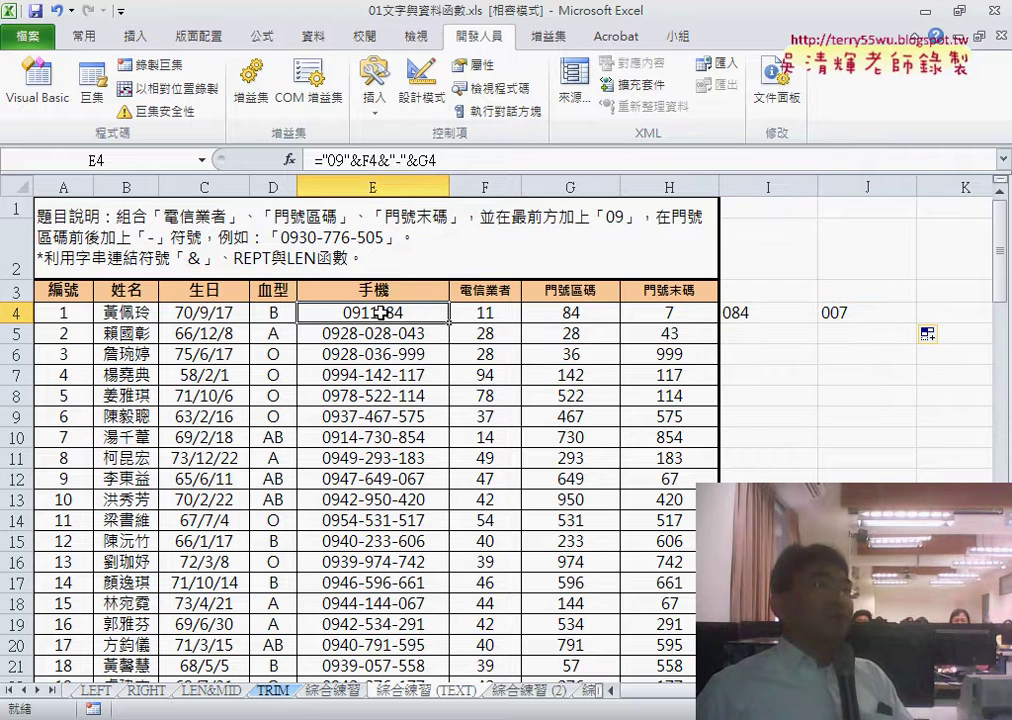
{"action": "left_click", "coordinate": [421, 163]}
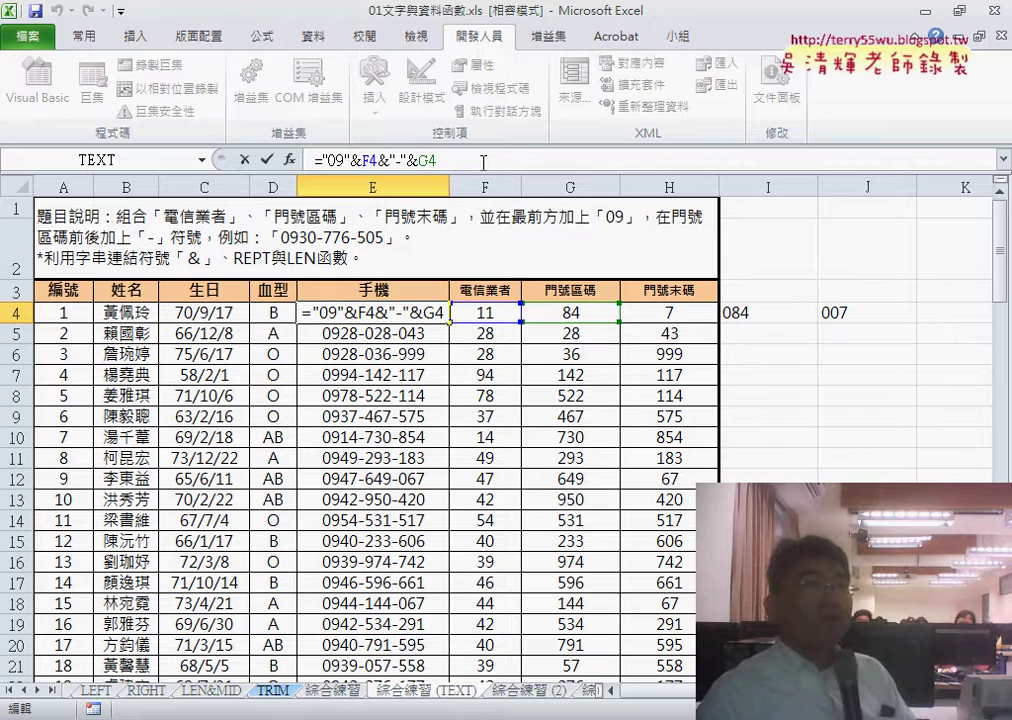
{"action": "key", "text": "BackSpace"}
{"action": "key", "text": "BackSpace"}
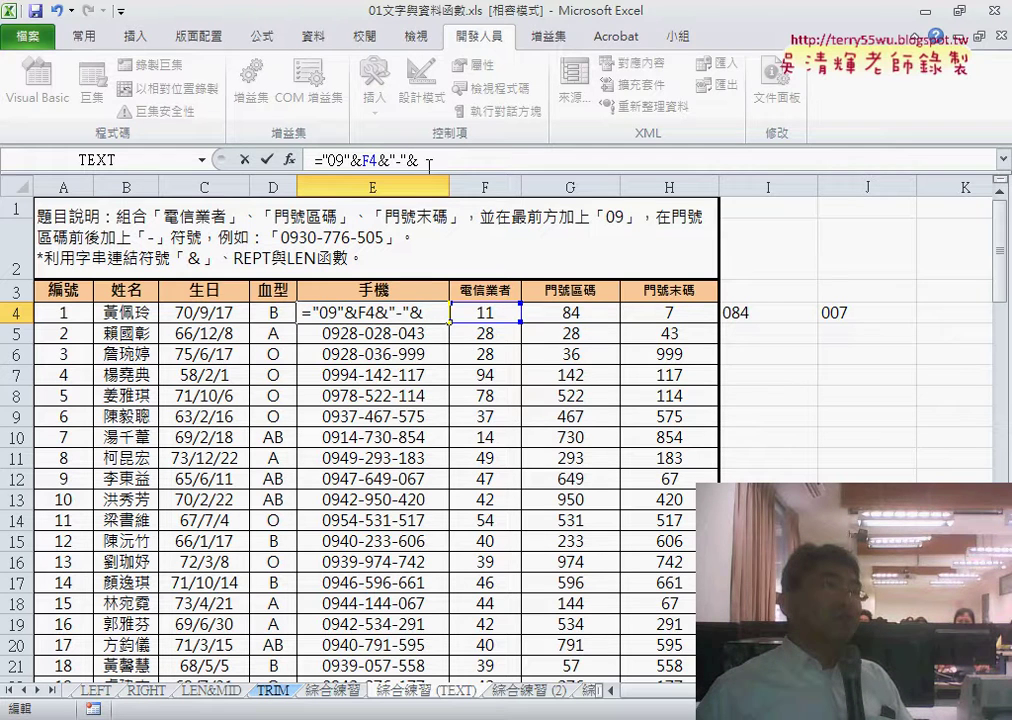
{"action": "left_click", "coordinate": [266, 159]}
{"action": "left_click", "coordinate": [464, 436]}
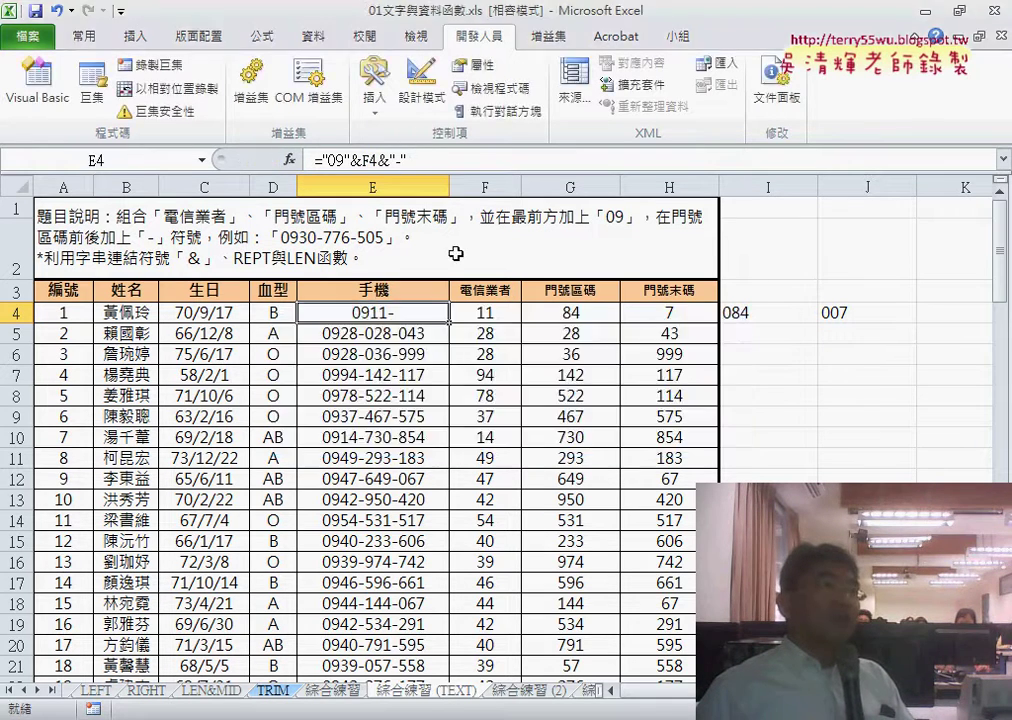
{"action": "left_click", "coordinate": [446, 162]}
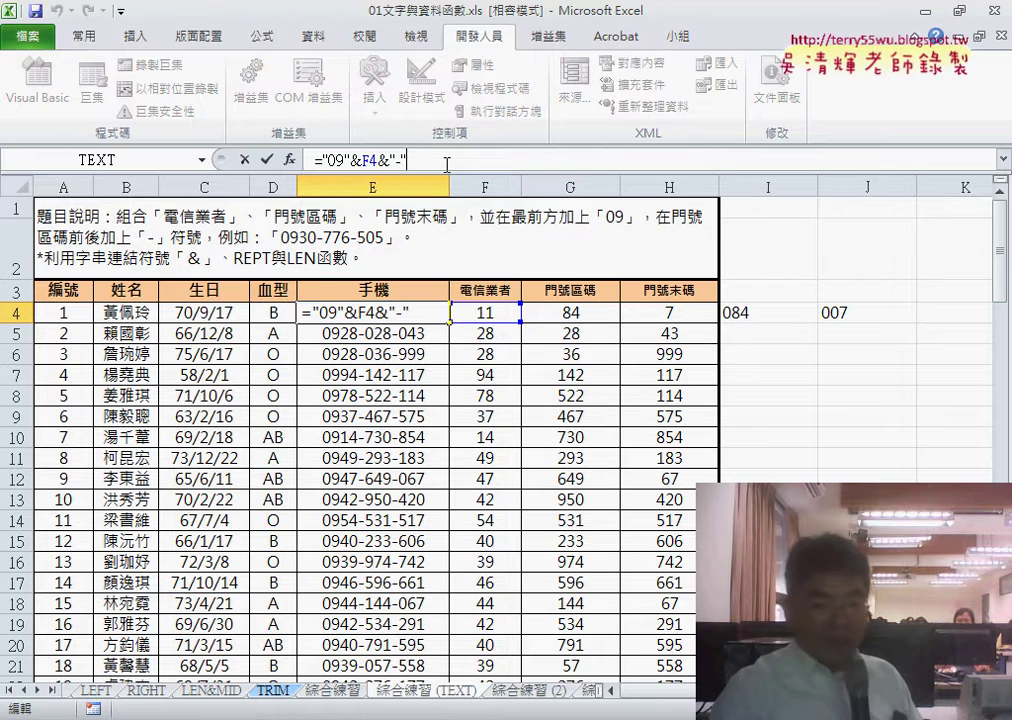
Append &TEXT(G4,"000") to E4's formula so it shows 0911-084.
{"action": "type", "text": "&"}
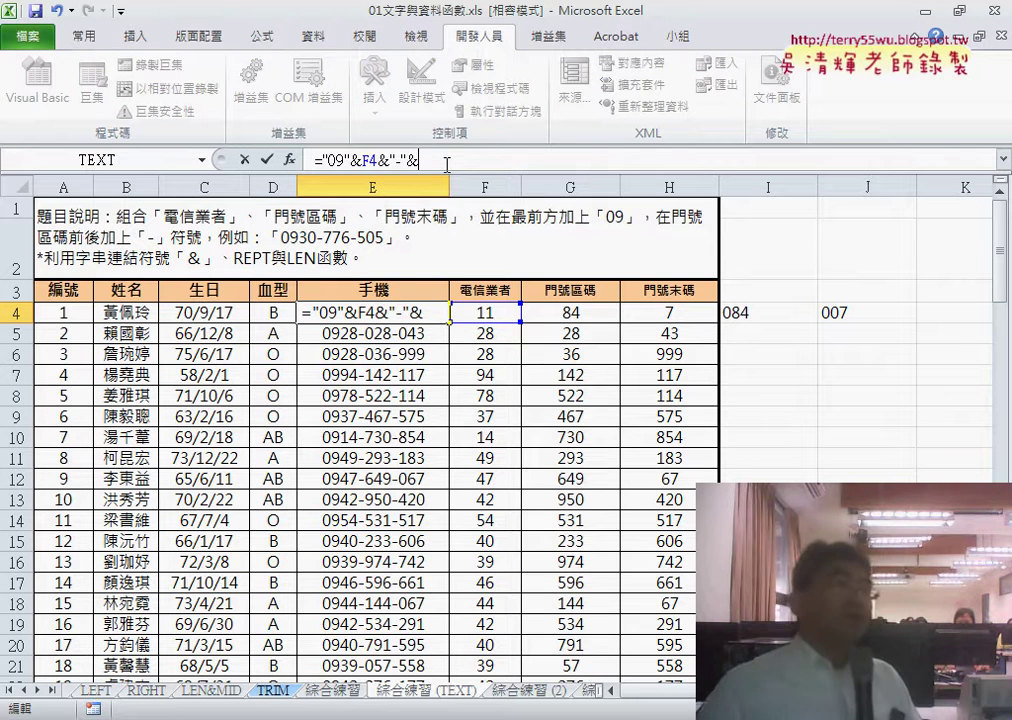
{"action": "left_click", "coordinate": [203, 160]}
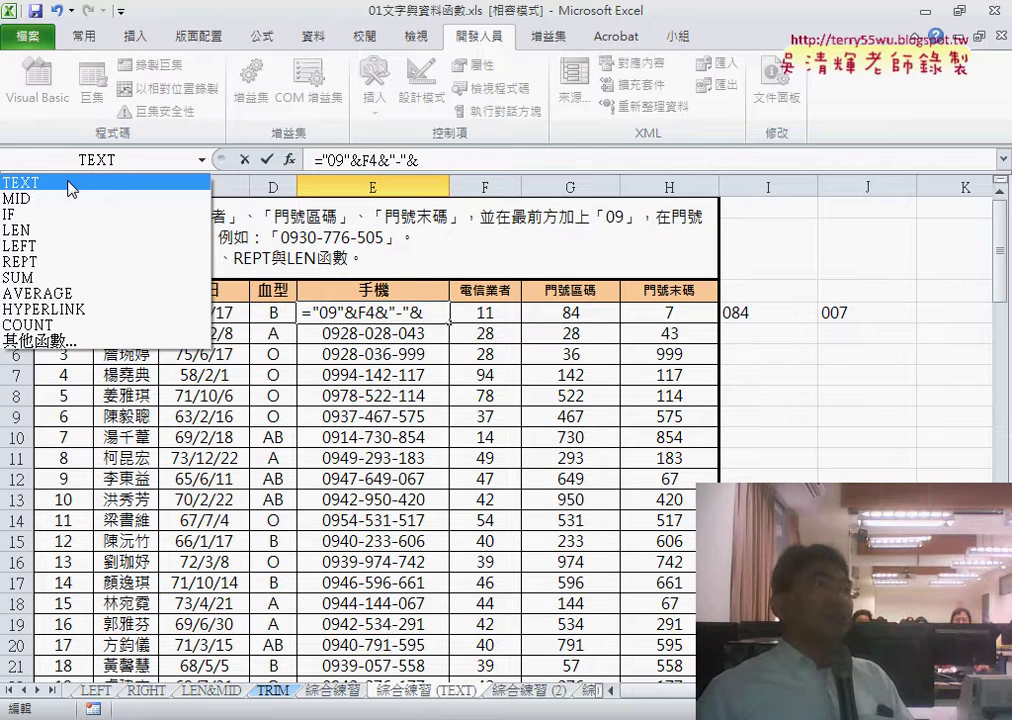
{"action": "left_click", "coordinate": [71, 186]}
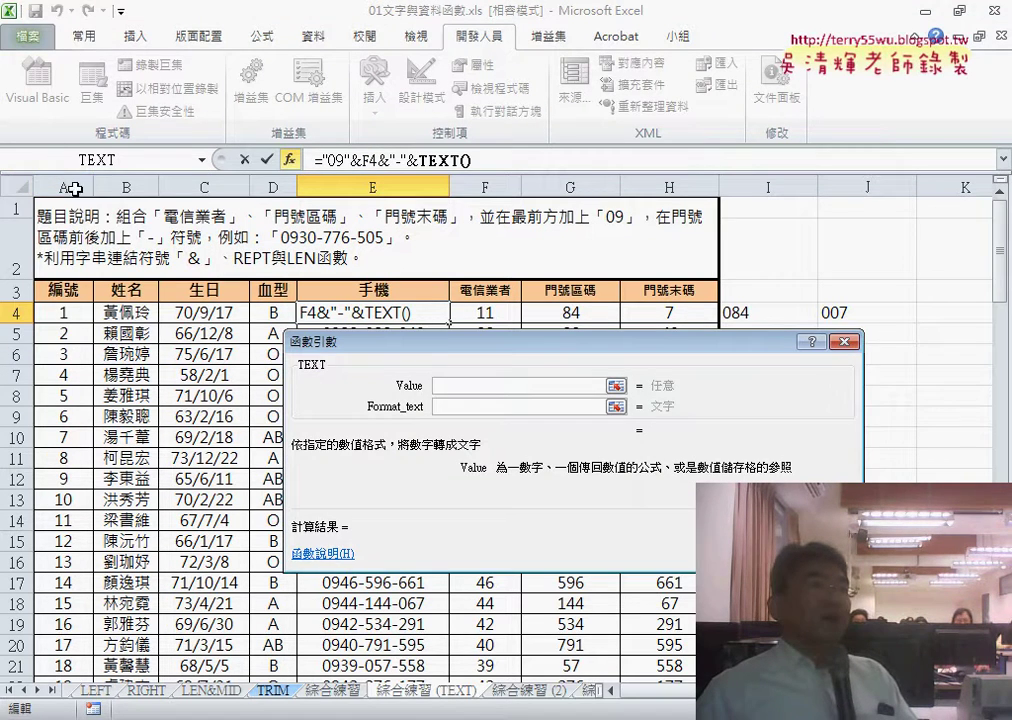
{"action": "left_click", "coordinate": [607, 316]}
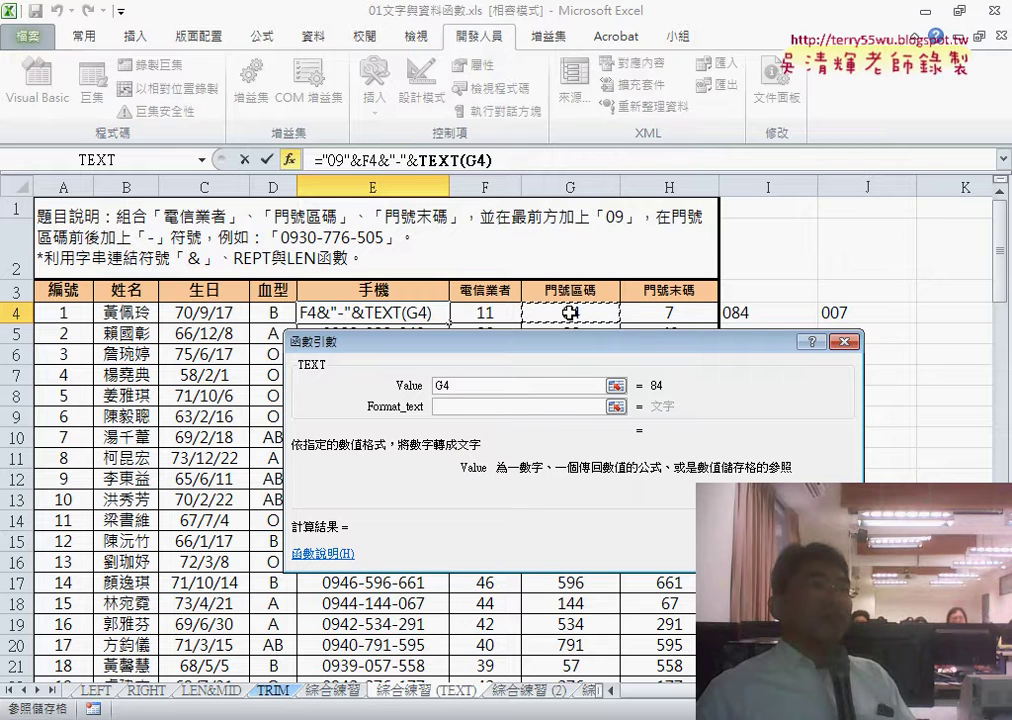
{"action": "left_click", "coordinate": [452, 410]}
{"action": "type", "text": "\"000\""}
{"action": "key", "text": "Left"}
{"action": "type", "text": "000"}
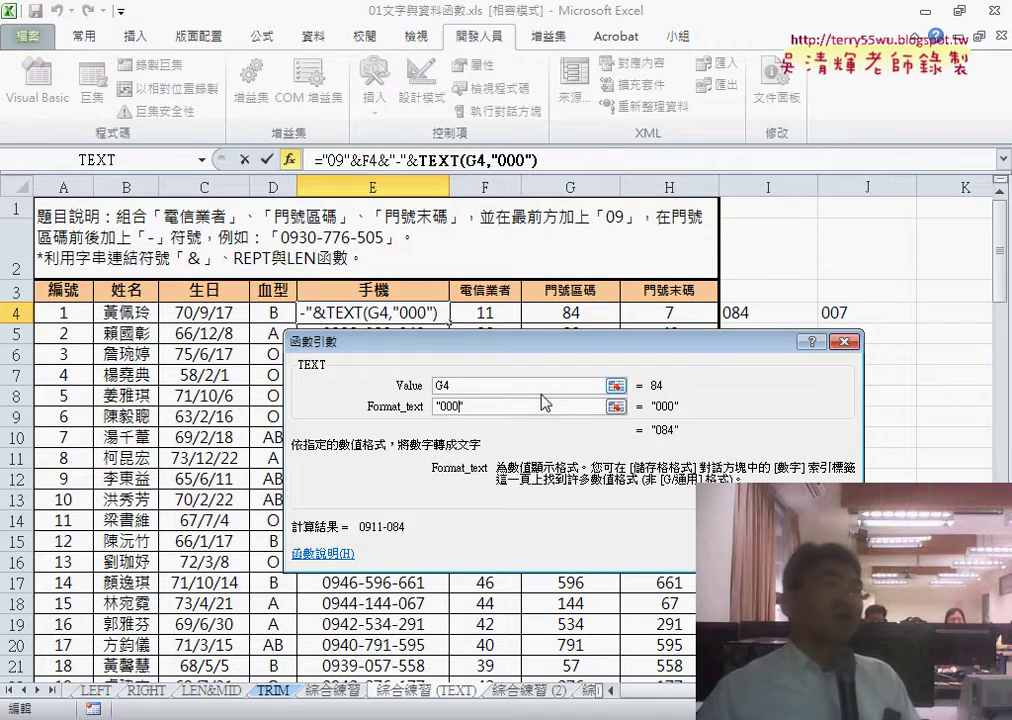
{"action": "key", "text": "Return"}
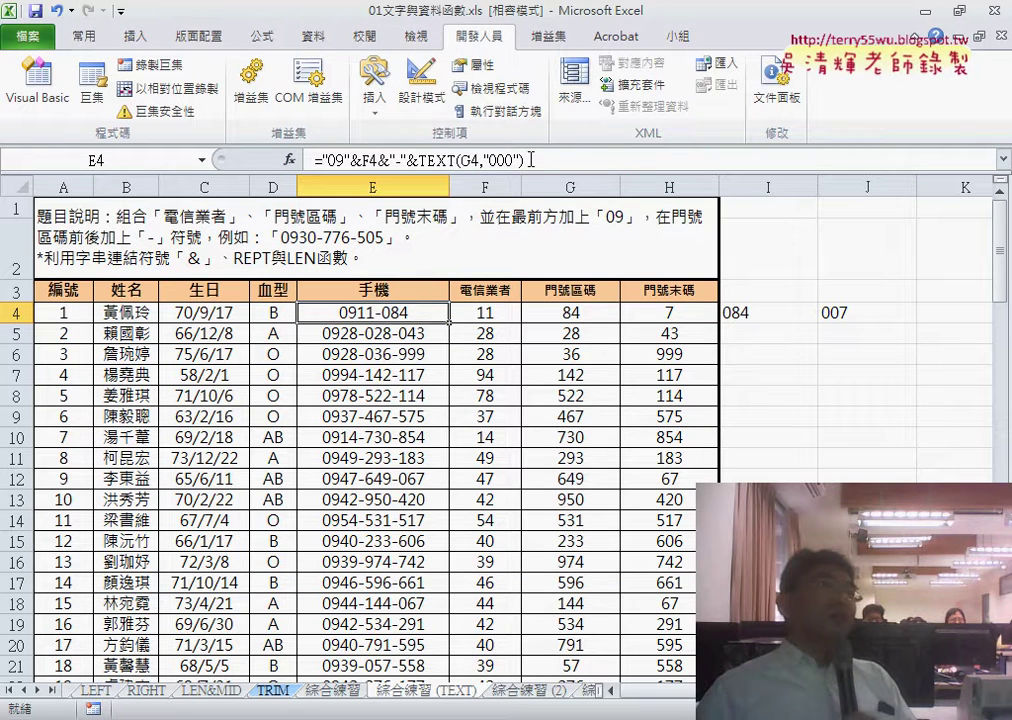
Select TEXT(G4,"000") within E4's formula in the formula bar.
{"action": "left_click_drag", "start_coordinate": [531, 161], "coordinate": [416, 160]}
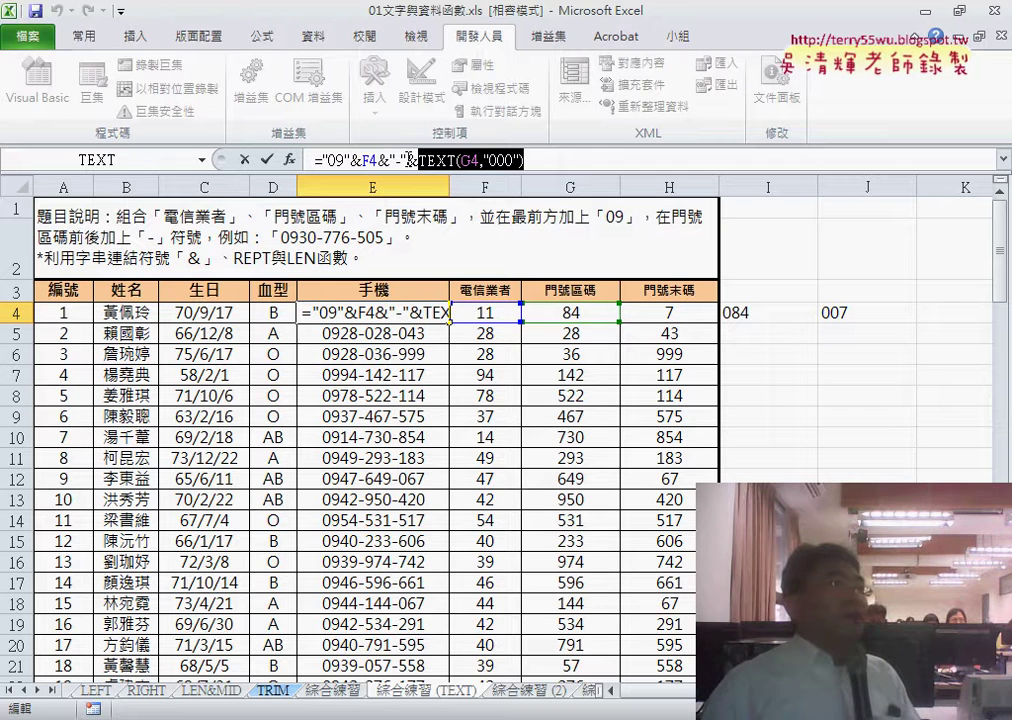
Copy &"-"&TEXT(G4,"000") and paste it at the end of E4's formula.
{"action": "left_click_drag", "start_coordinate": [380, 157], "coordinate": [420, 157]}
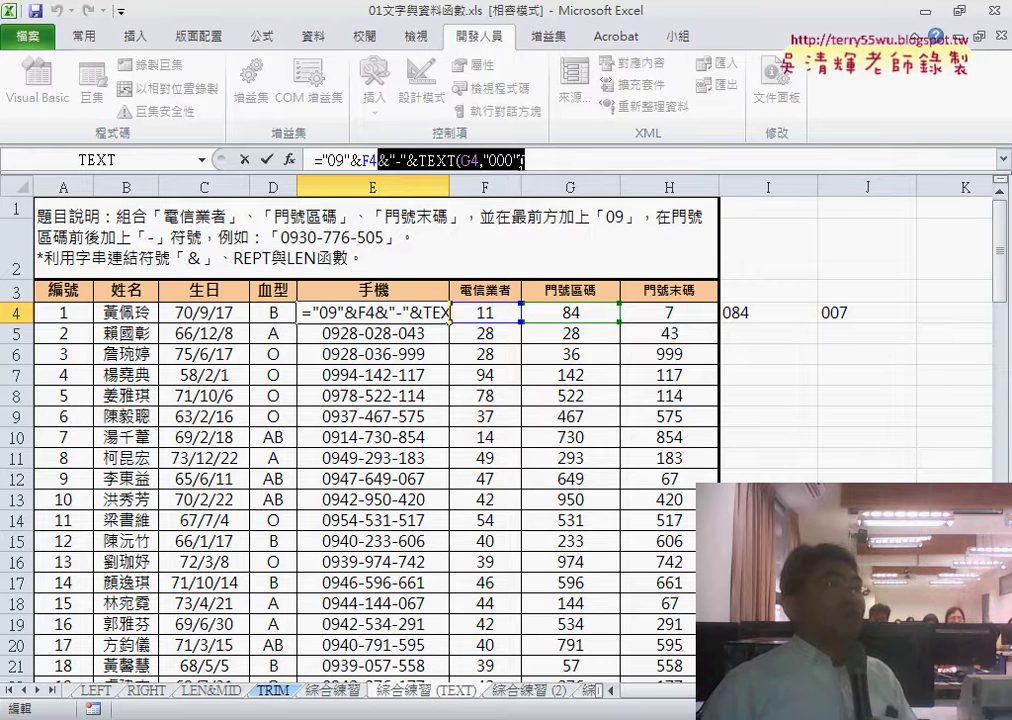
{"action": "right_click", "coordinate": [483, 163]}
{"action": "left_click", "coordinate": [518, 200]}
{"action": "left_click", "coordinate": [542, 160]}
{"action": "right_click", "coordinate": [542, 160]}
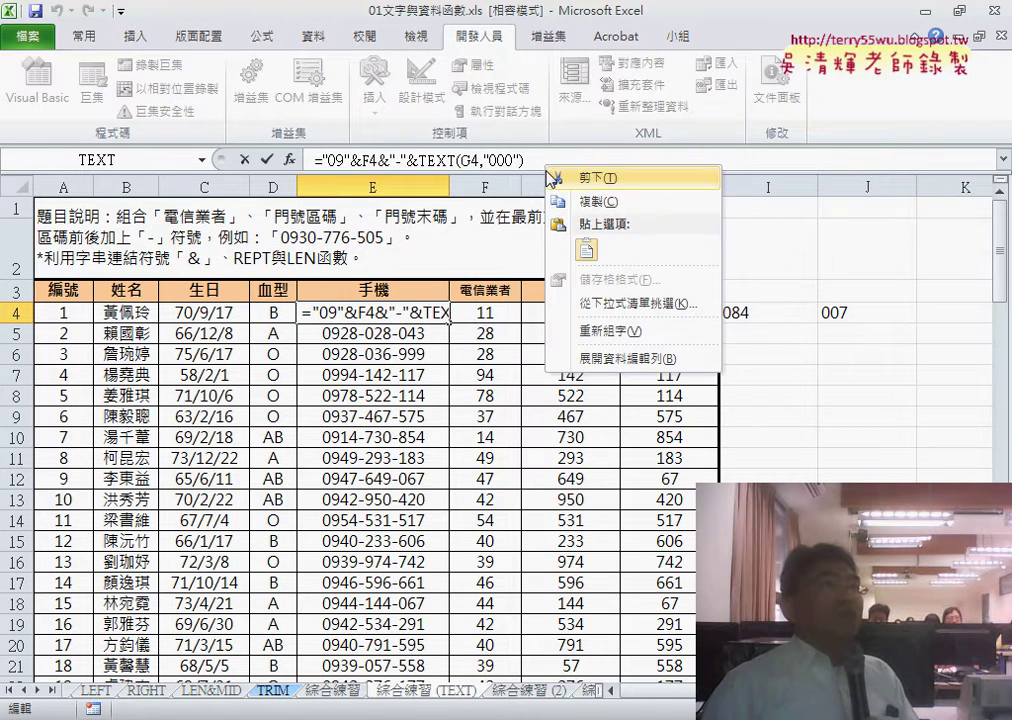
{"action": "left_click", "coordinate": [583, 248]}
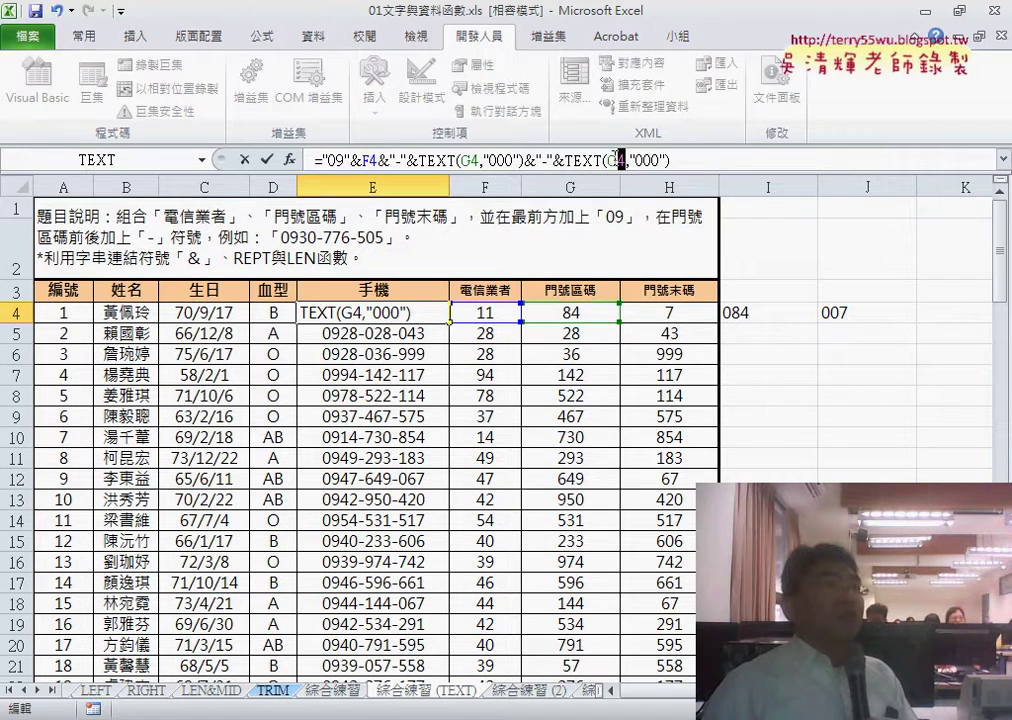
{"action": "double_click", "coordinate": [617, 158]}
{"action": "left_click", "coordinate": [670, 300]}
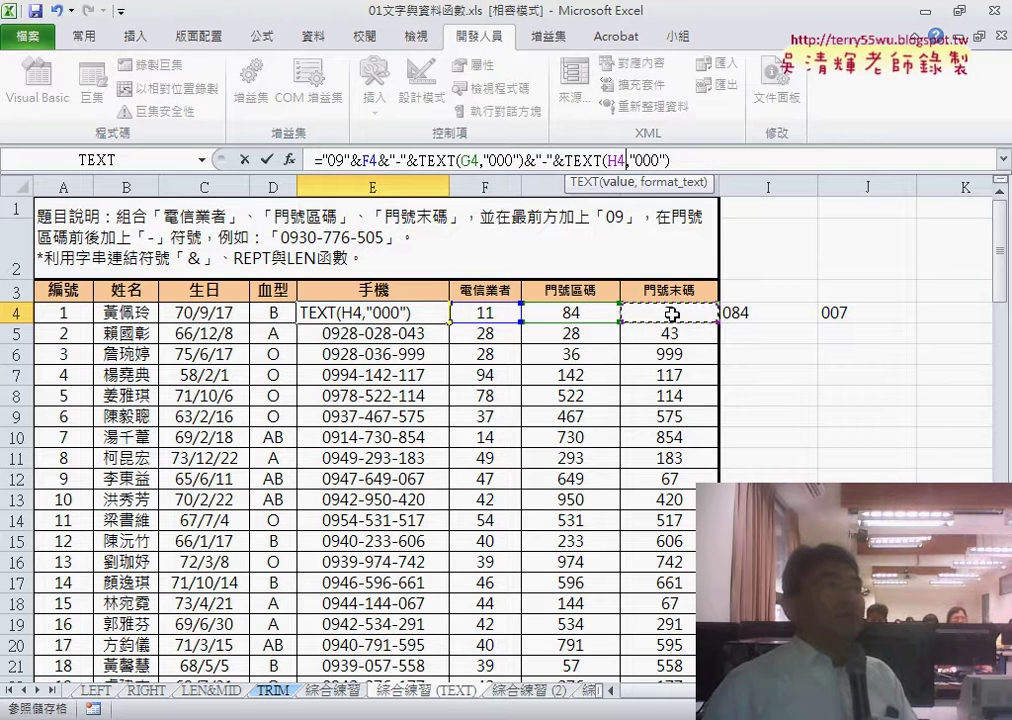
{"action": "left_click", "coordinate": [266, 159]}
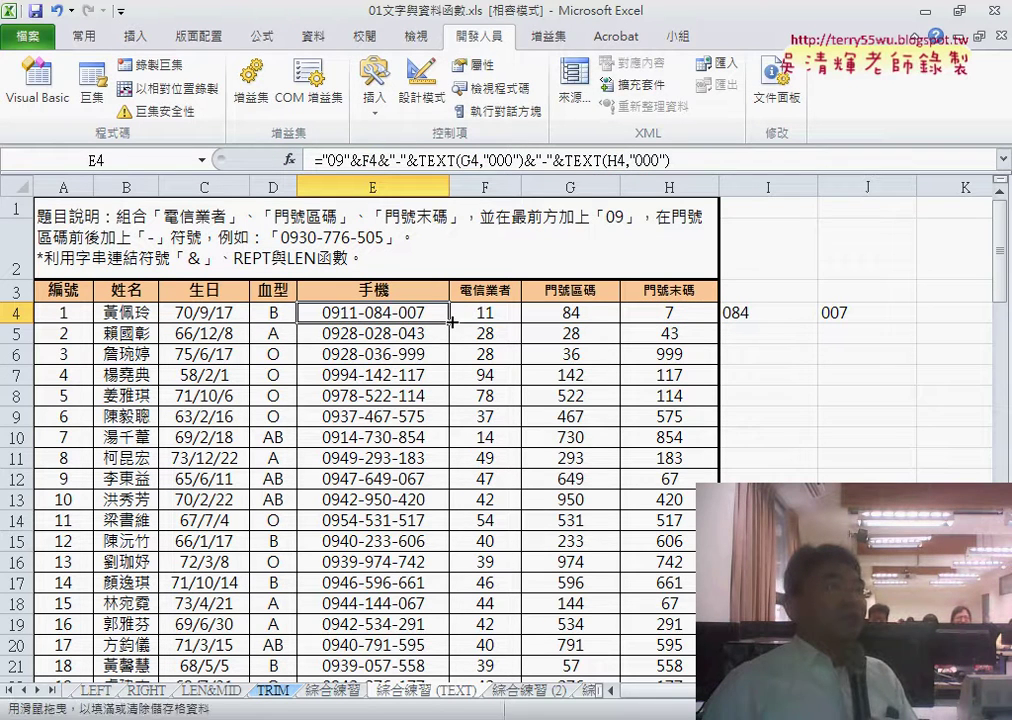
{"action": "double_click", "coordinate": [450, 321]}
{"action": "left_click", "coordinate": [397, 313]}
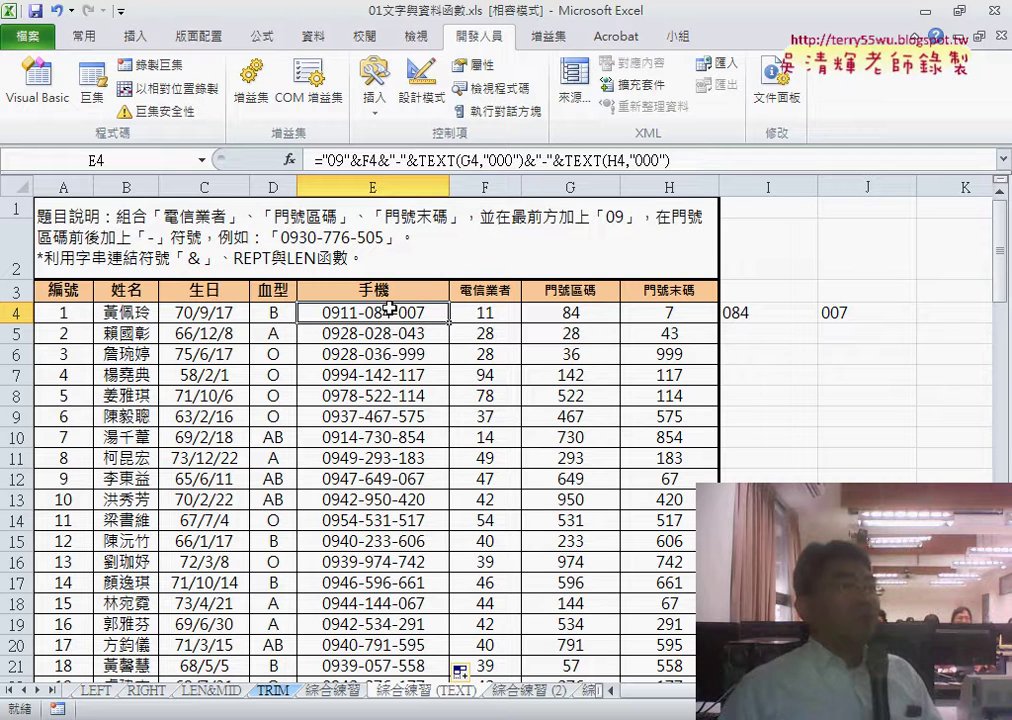
On sheet 綜合練習 (3), run the 手機號碼串接 and 手機號碼清除 macros to fill, clear and refill column E.
{"action": "left_click", "coordinate": [590, 690]}
{"action": "left_click", "coordinate": [847, 314]}
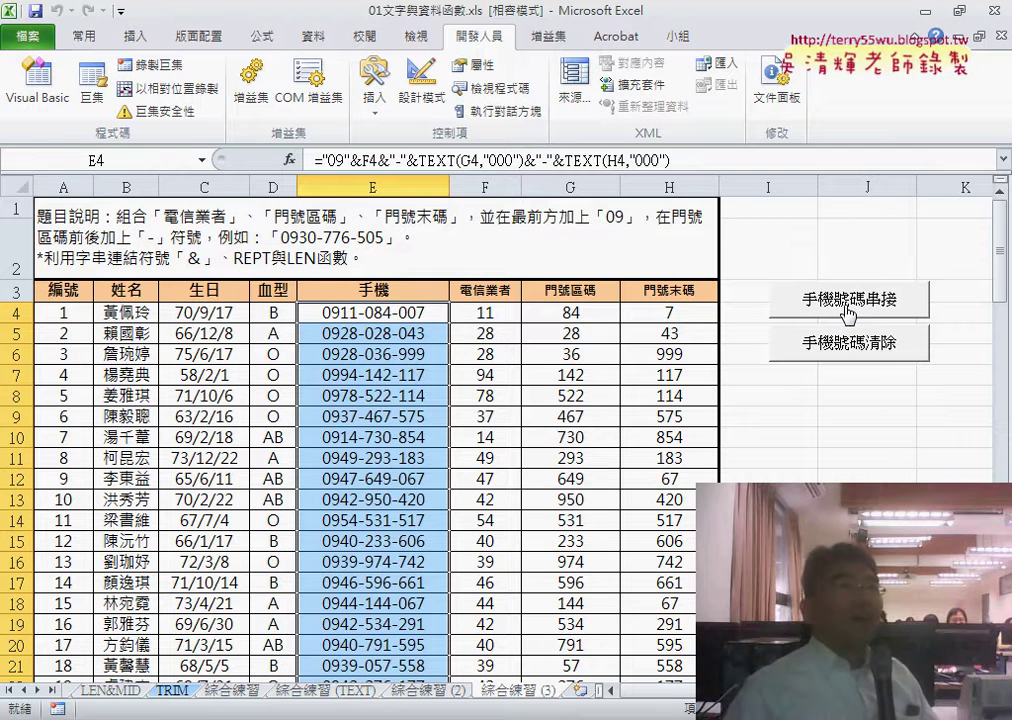
{"action": "left_click", "coordinate": [845, 344]}
{"action": "left_click", "coordinate": [847, 314]}
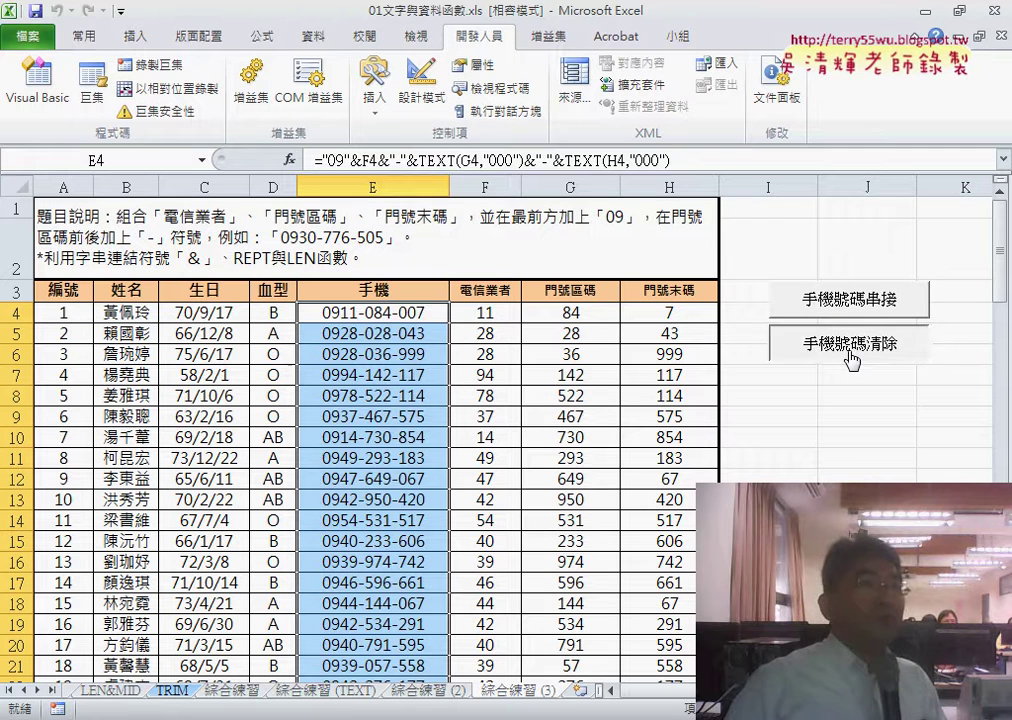
{"action": "left_click", "coordinate": [795, 346]}
{"action": "left_click", "coordinate": [849, 318]}
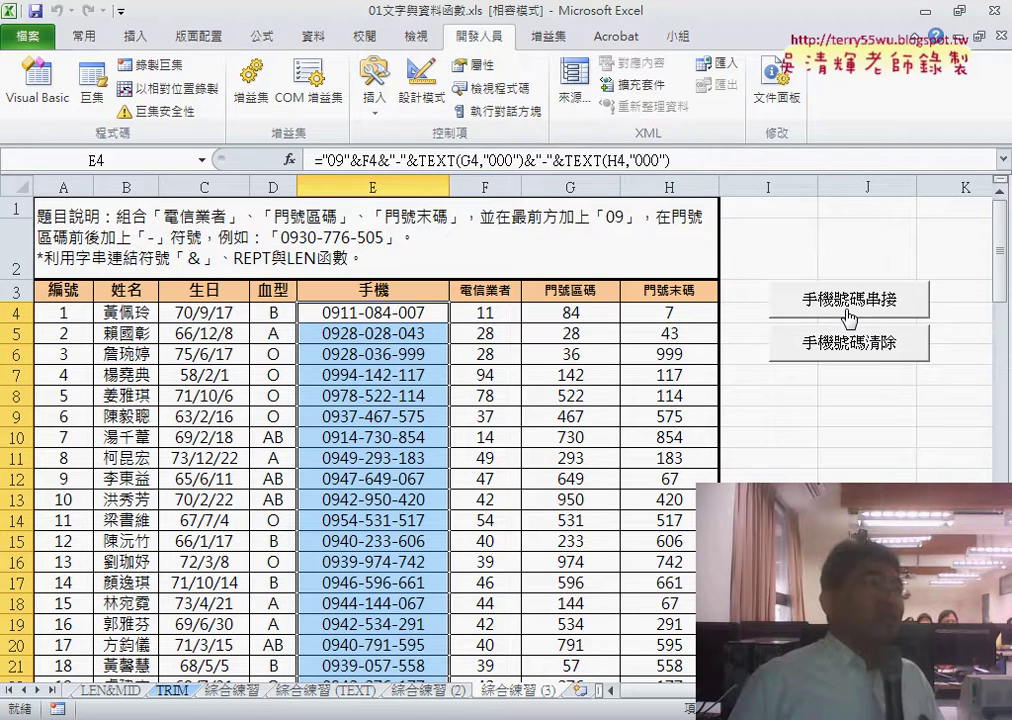
{"action": "left_click", "coordinate": [430, 312]}
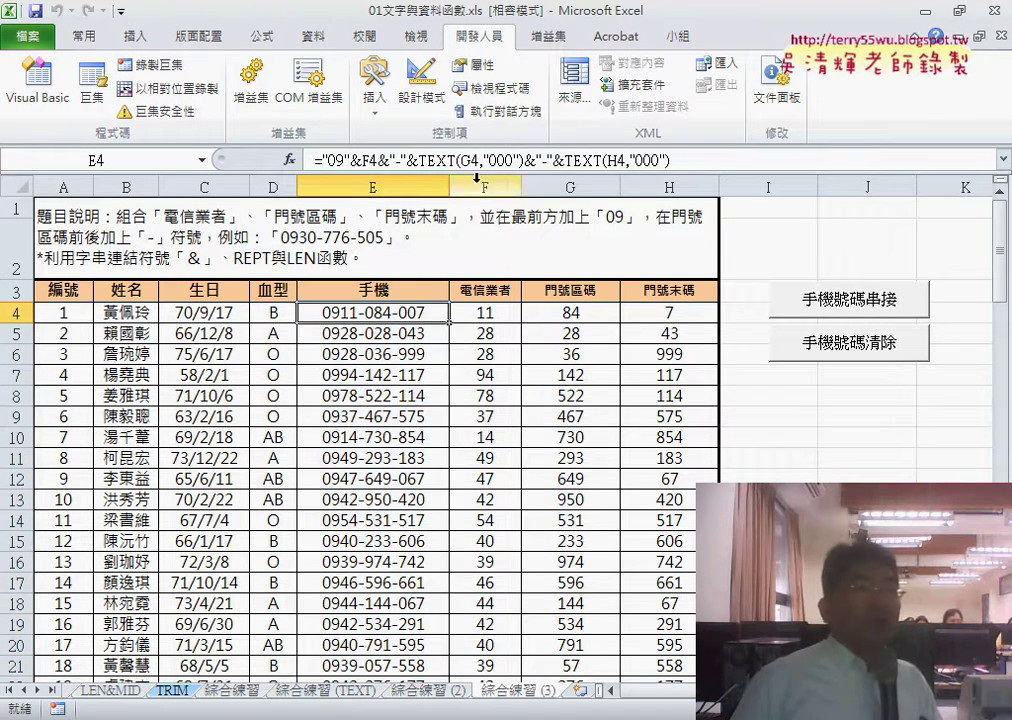